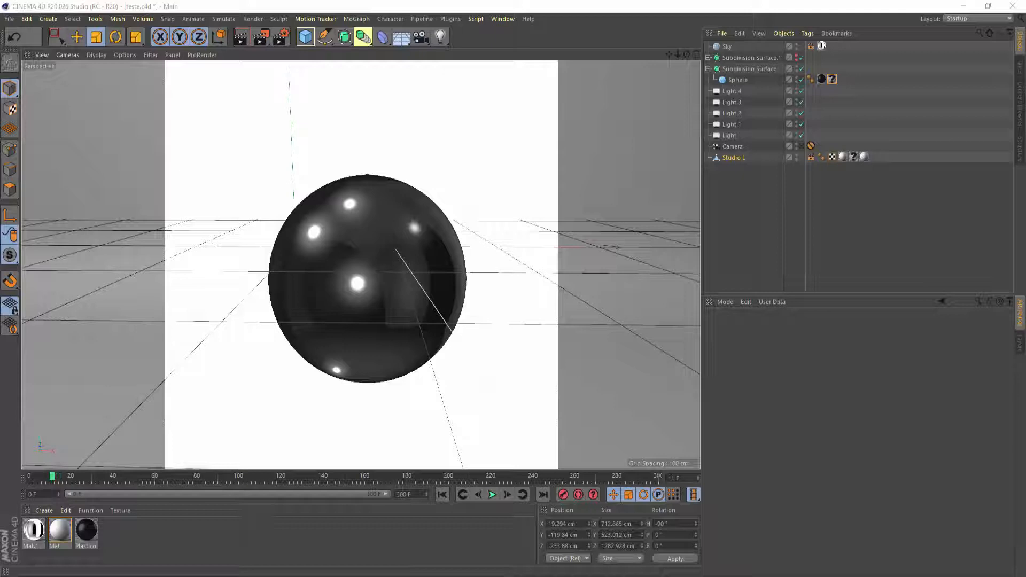
Open the image pote-sujo-e-limpo.jpg from the desktop to compare the clean and dirty jars, and close it again
left_click(964, 6)
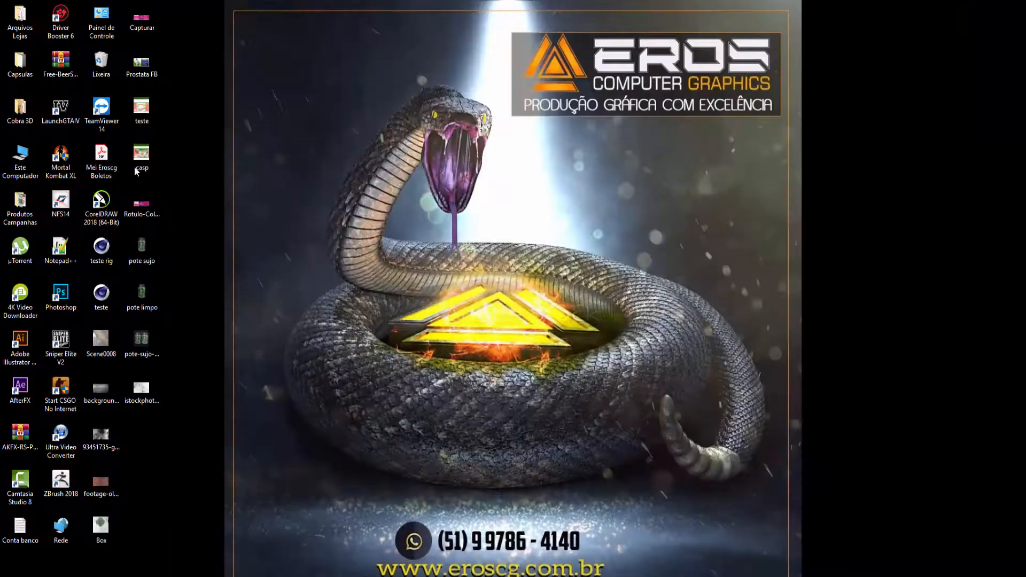
double_click(152, 345)
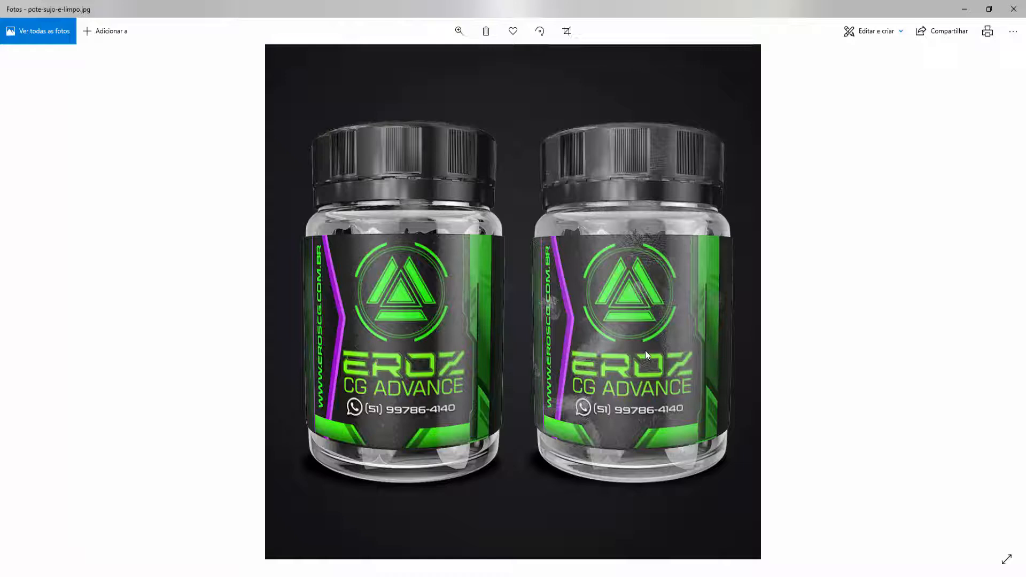
left_click(1015, 10)
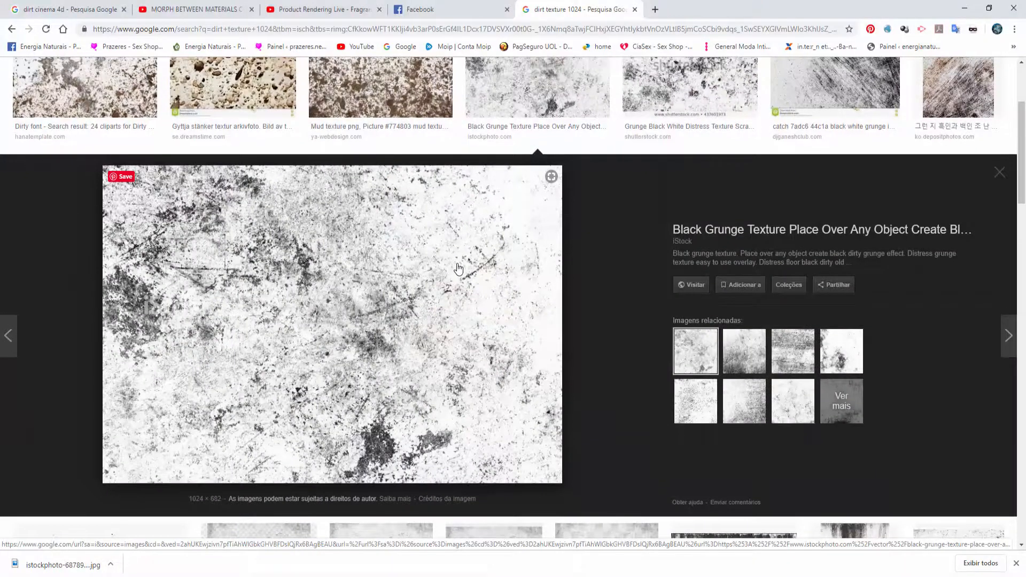
Look through the dirt texture image results in Chrome for grunge and dirt textures, and return to Cinema 4D
scroll(459, 269, "up", 2)
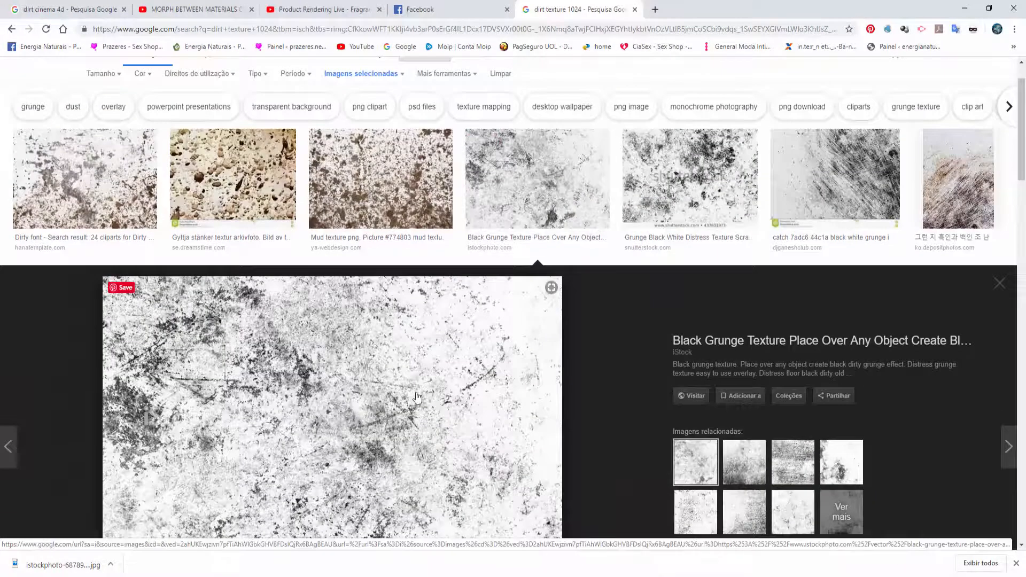
scroll(347, 369, "down", 1)
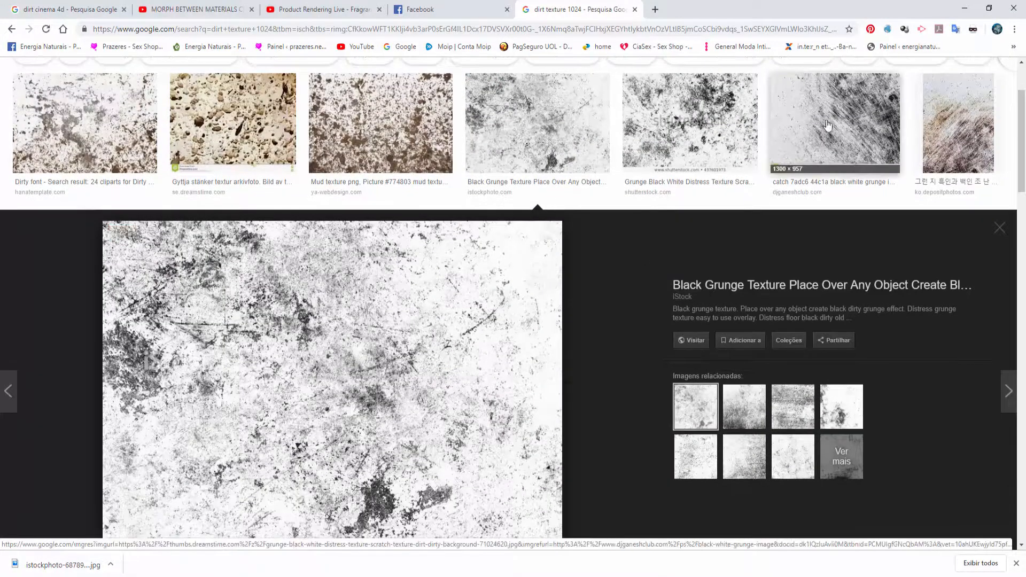
scroll(354, 317, "down", 10)
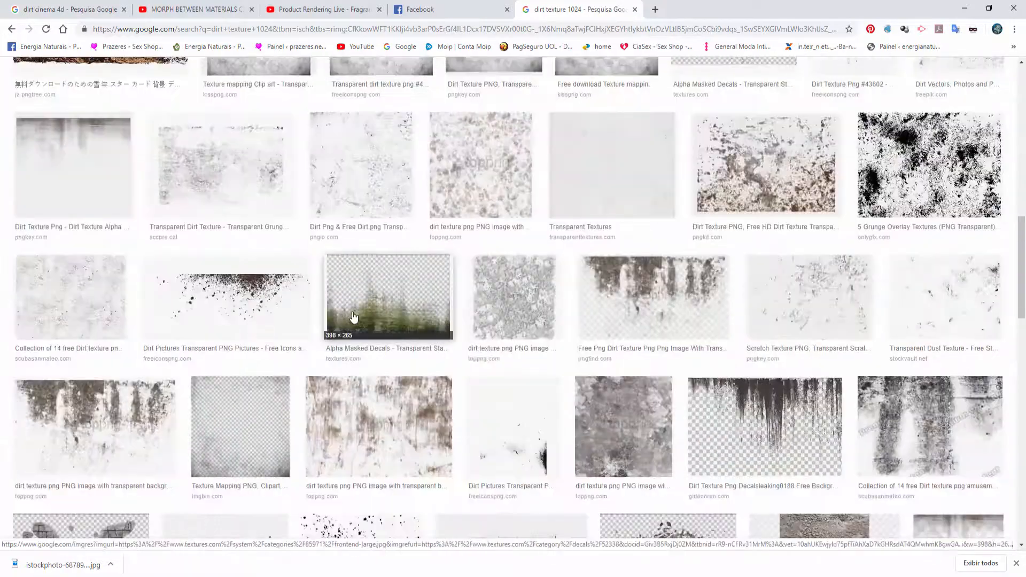
scroll(390, 342, "down", 6)
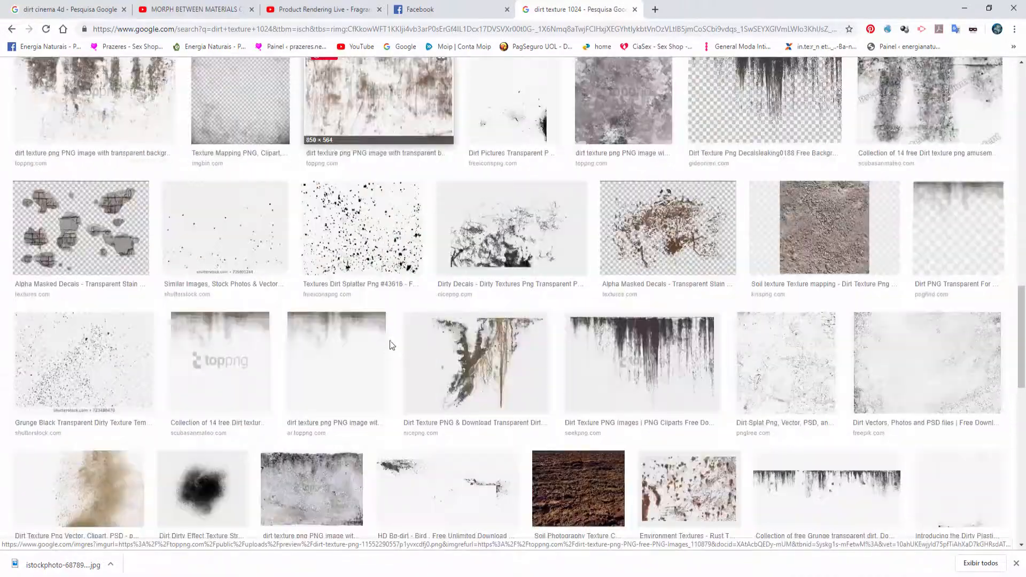
scroll(389, 345, "down", 12)
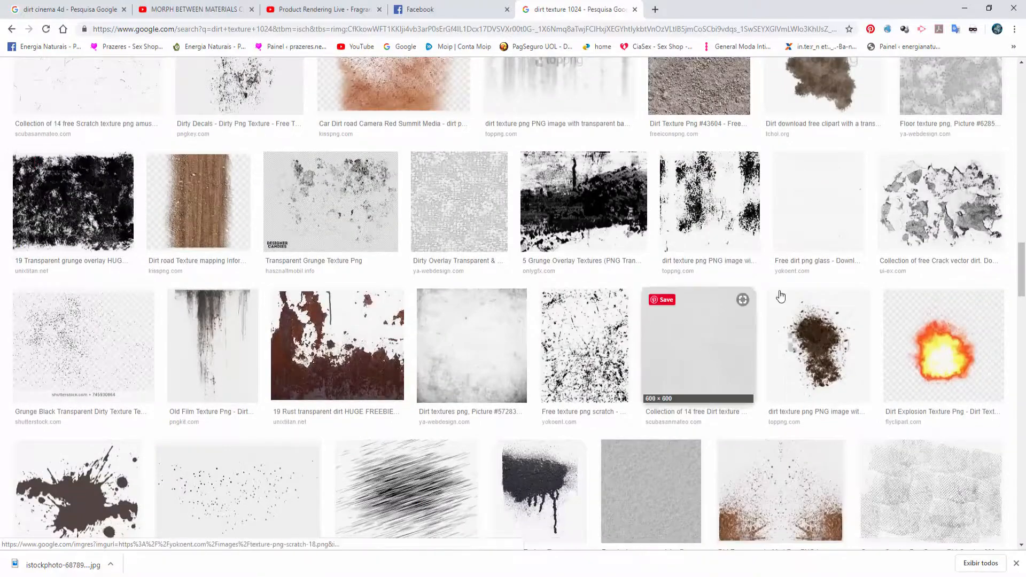
scroll(781, 296, "up", 15)
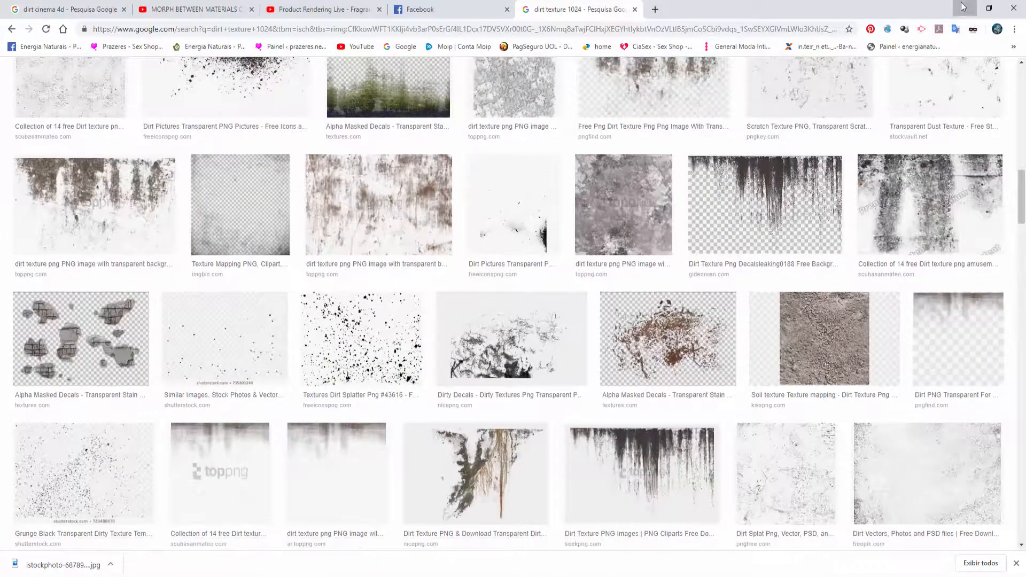
left_click(964, 7)
key("alt+Tab")
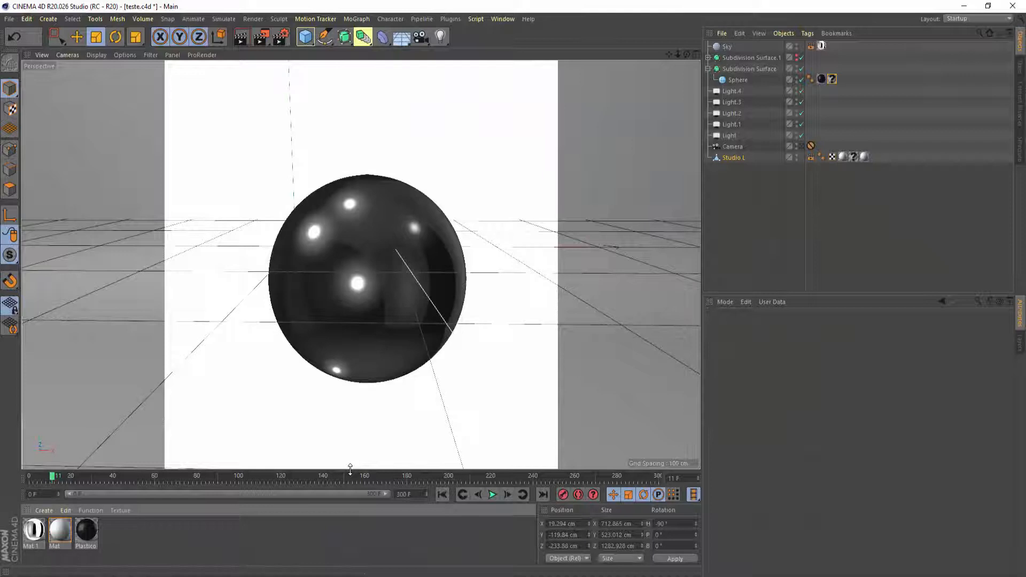
Inspect the sphere, the area light and the Studio L backdrop, checking the scene layout in the four-view arrangement
left_click(411, 214)
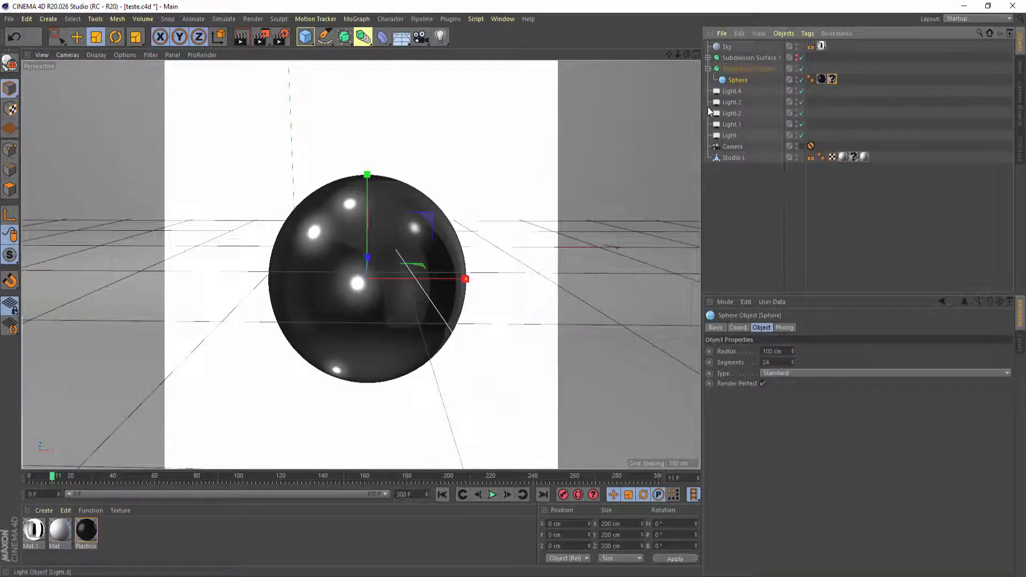
left_click(728, 136)
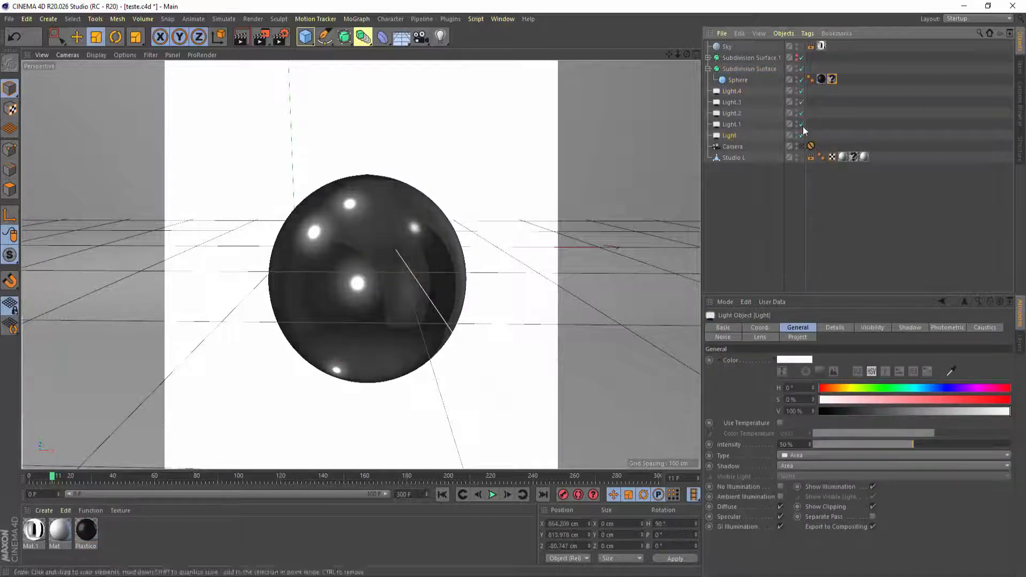
left_click(733, 157)
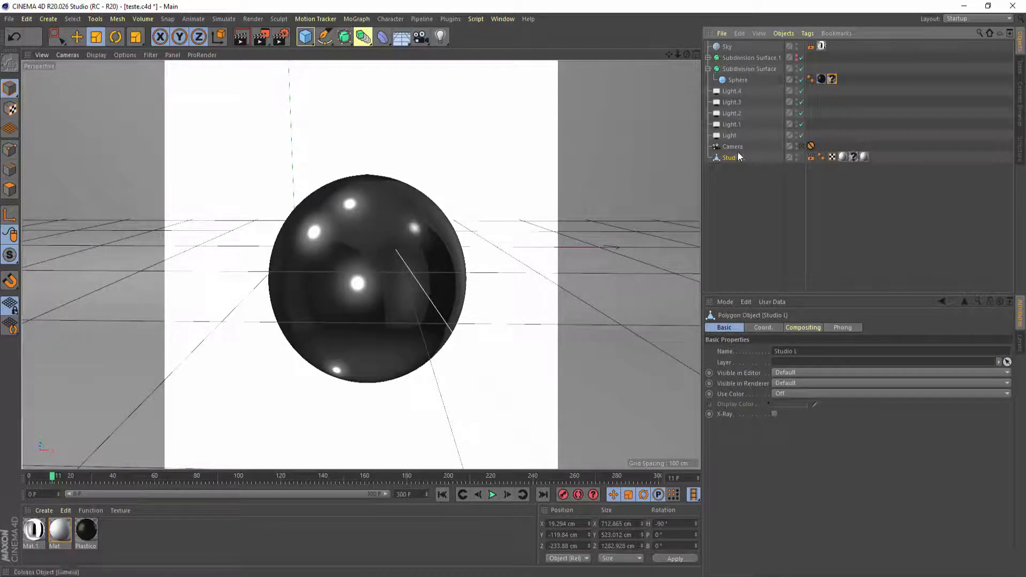
middle_click(500, 183)
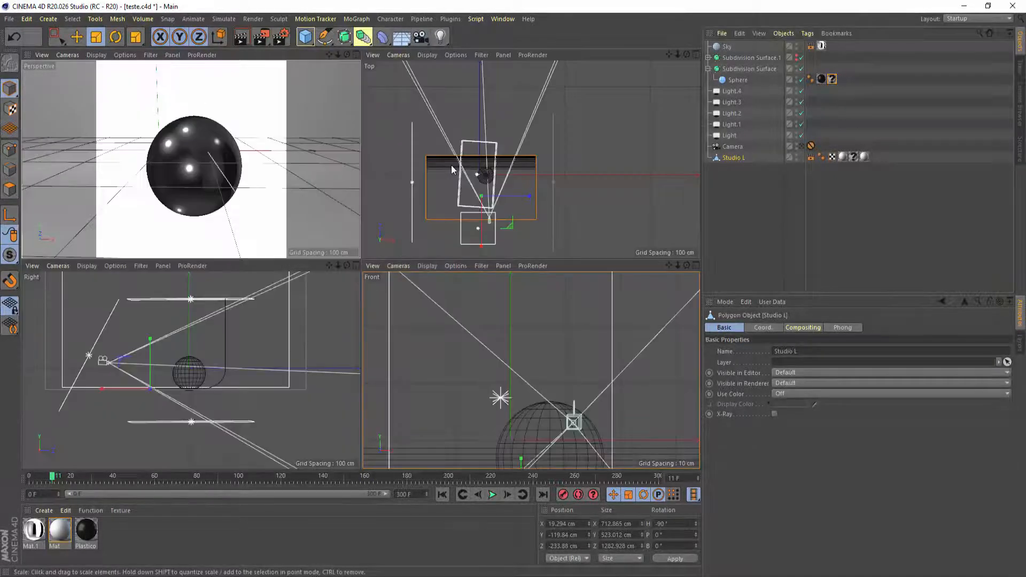
middle_click(270, 168)
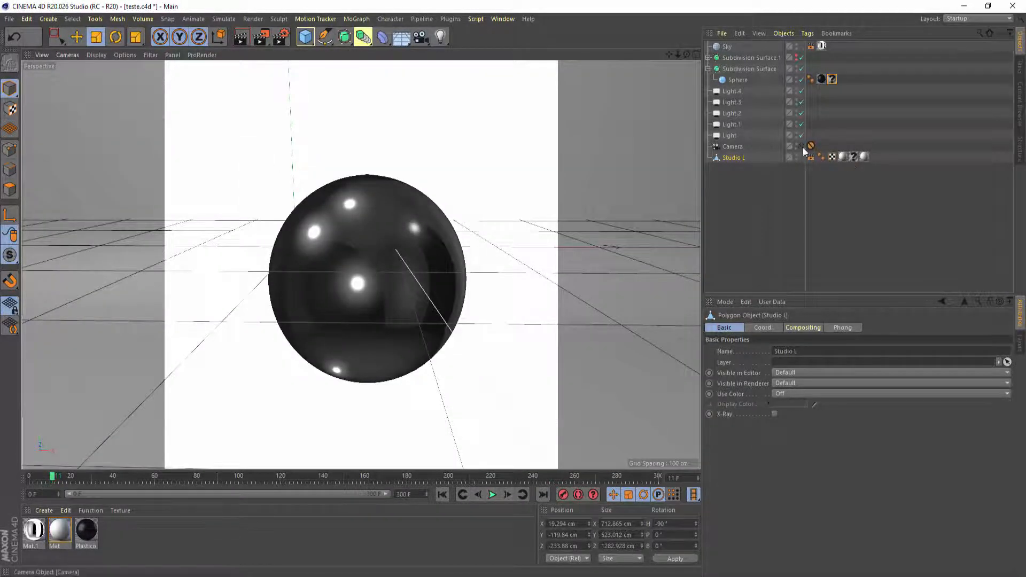
Inspect the camera's object properties and the luminance texture of the Sky's material
scroll(405, 230, "down", 6)
left_click_drag(460, 228, 376, 233, "alt")
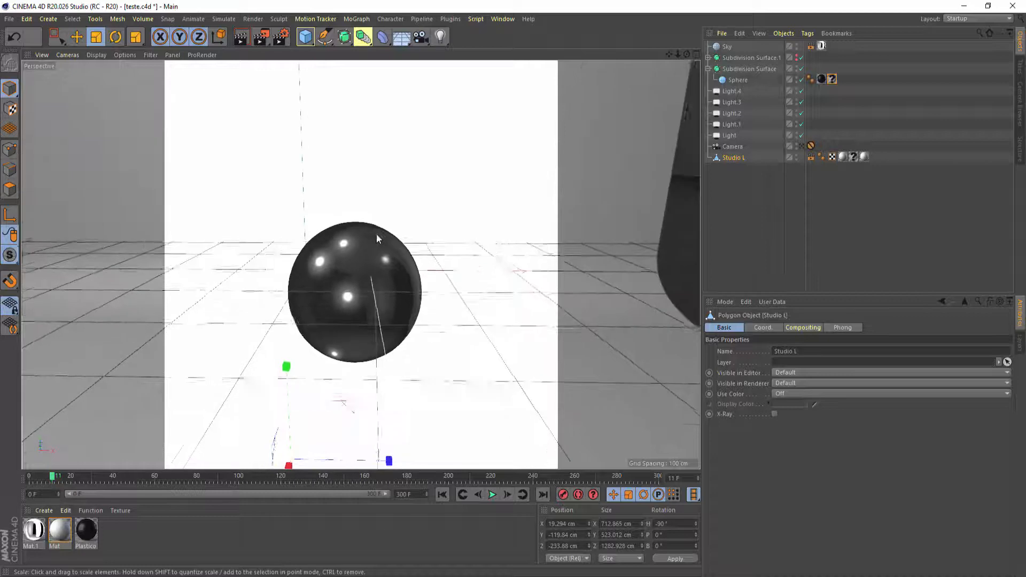
left_click(735, 148)
left_click(727, 47)
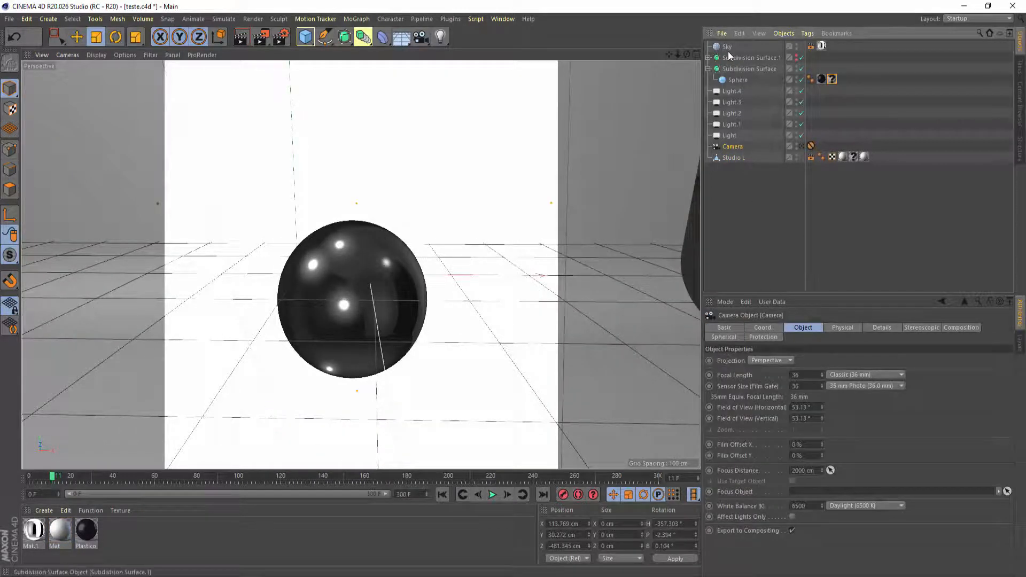
double_click(822, 46)
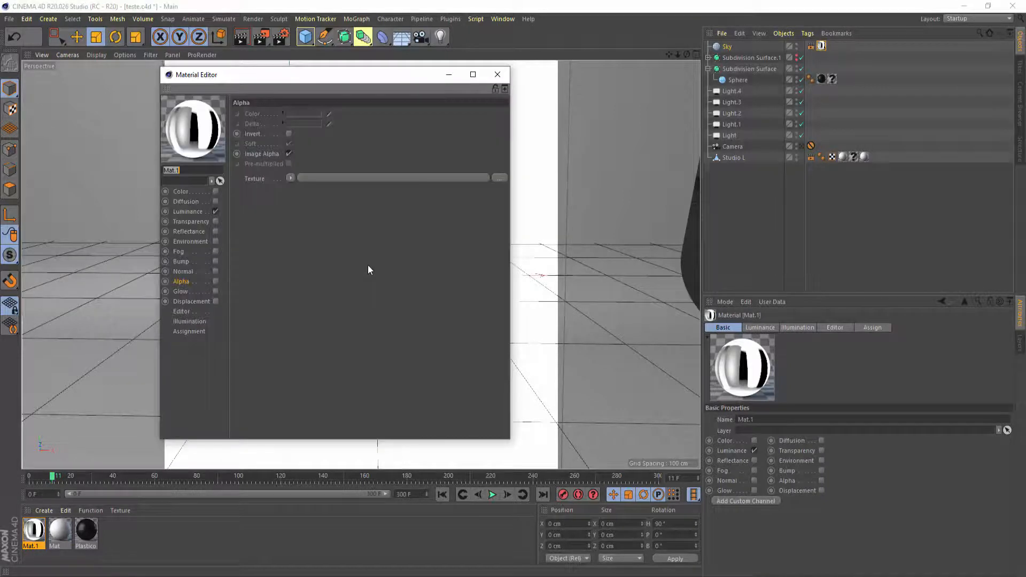
left_click(199, 212)
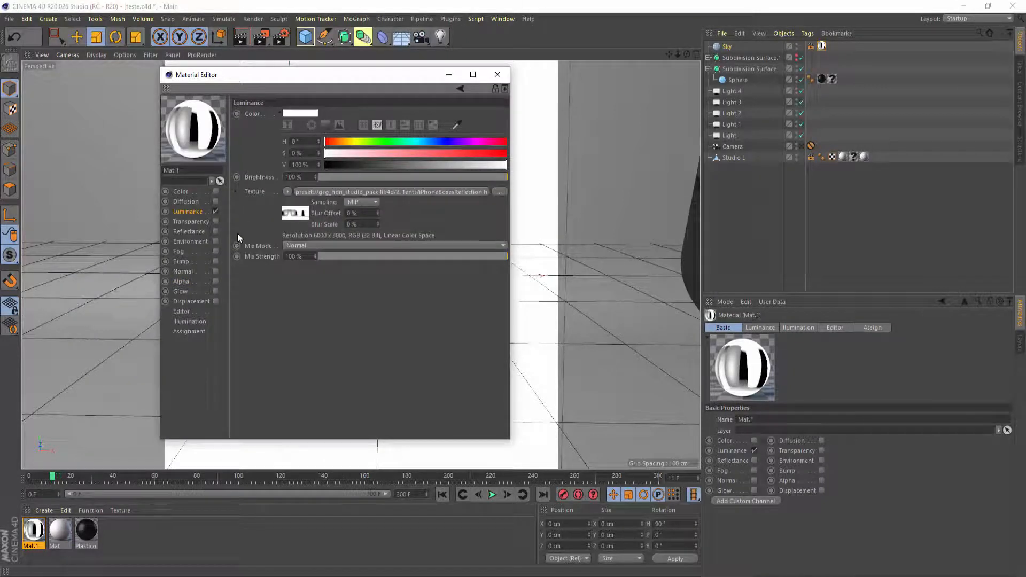
left_click(498, 74)
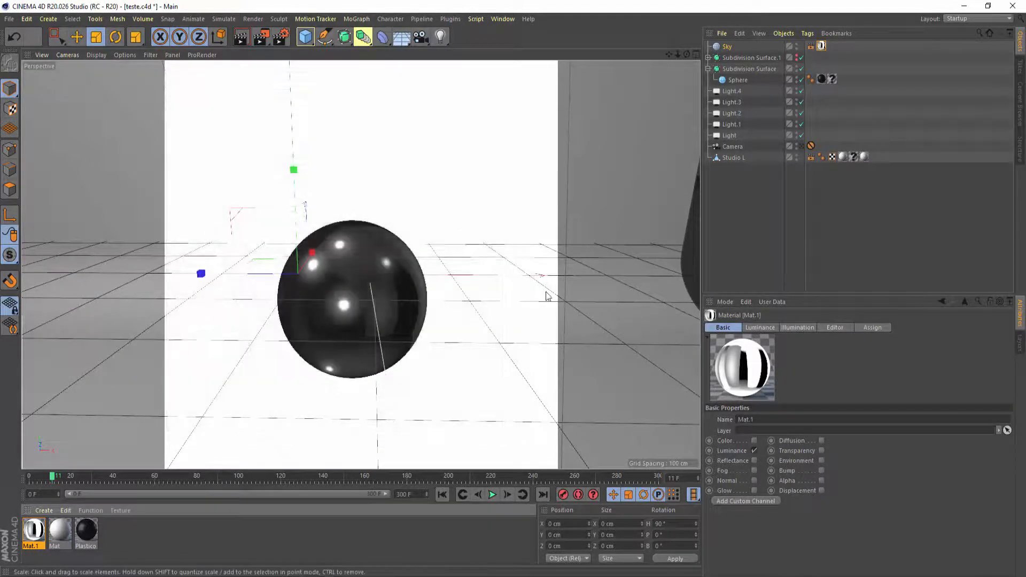
Delete the missing-material texture tag from Studio L and select its first Mat texture tag
left_click(854, 157)
key("Delete")
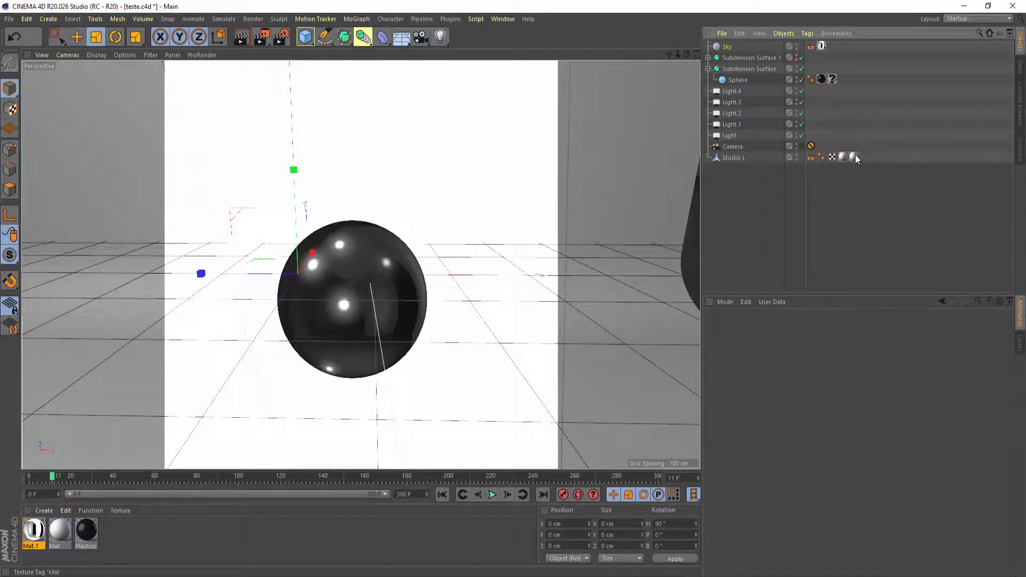
left_click(843, 156)
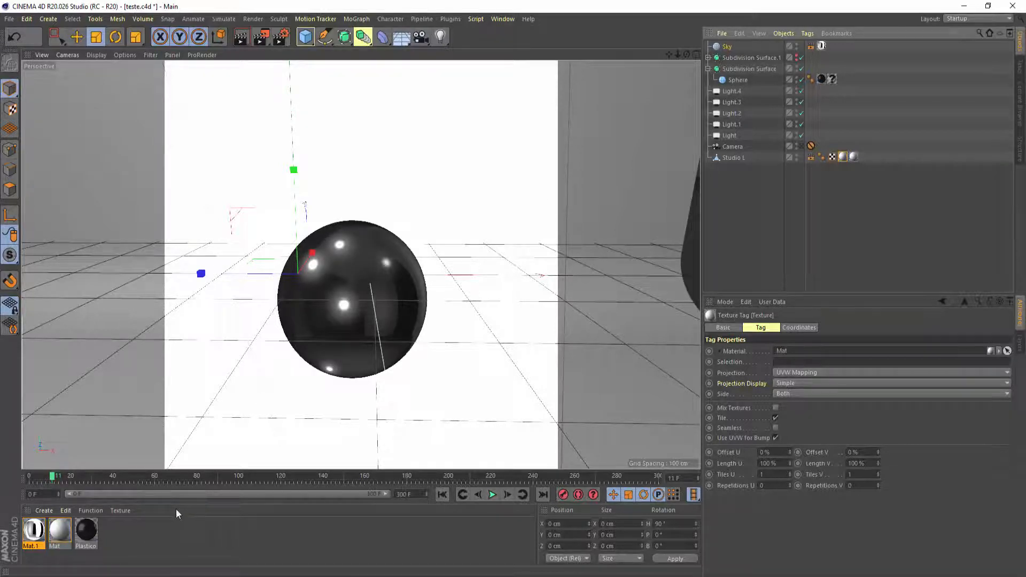
Create a new default material and open it in the Material Editor, clear of the sphere in the viewport
double_click(114, 534)
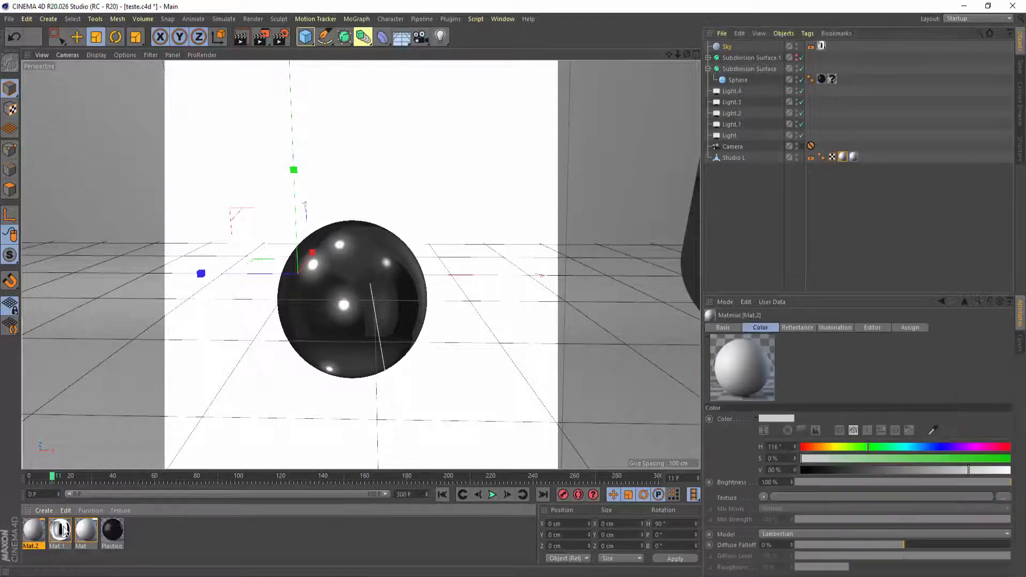
double_click(34, 530)
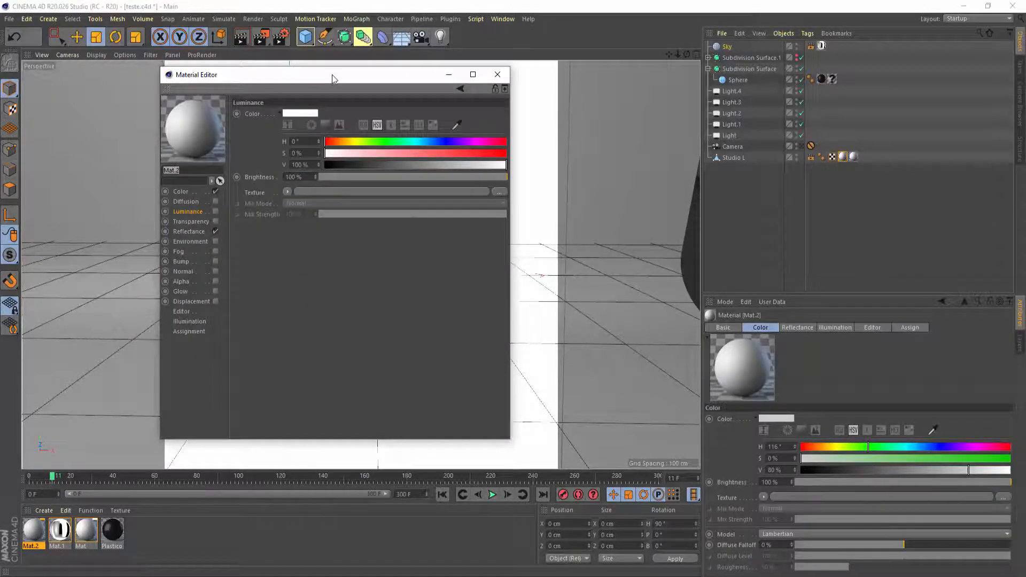
left_click_drag(331, 75, 758, 76)
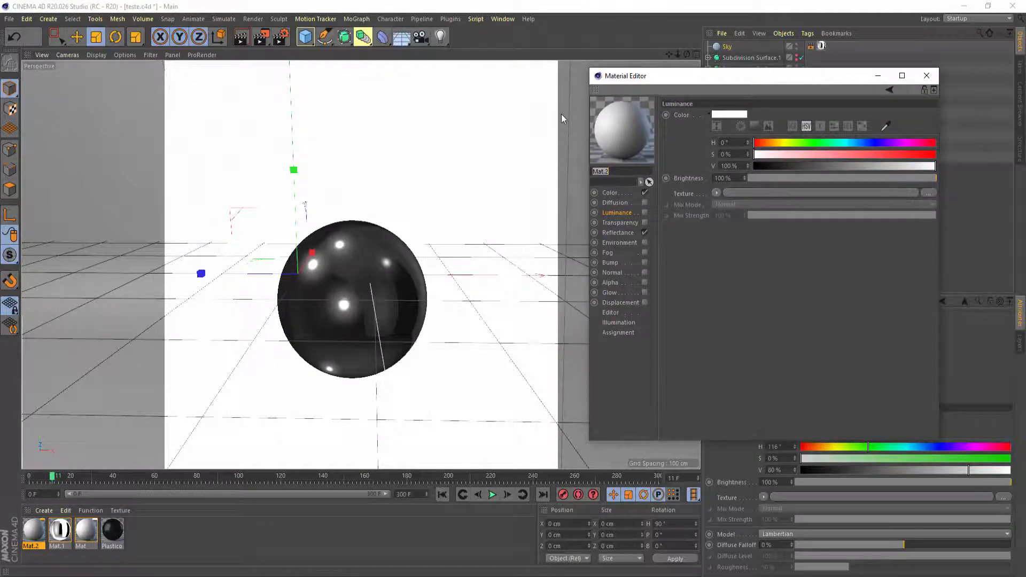
Render the scene to the Picture Viewer without overwriting Caixa0011.tif, and close the viewer
left_click(263, 39)
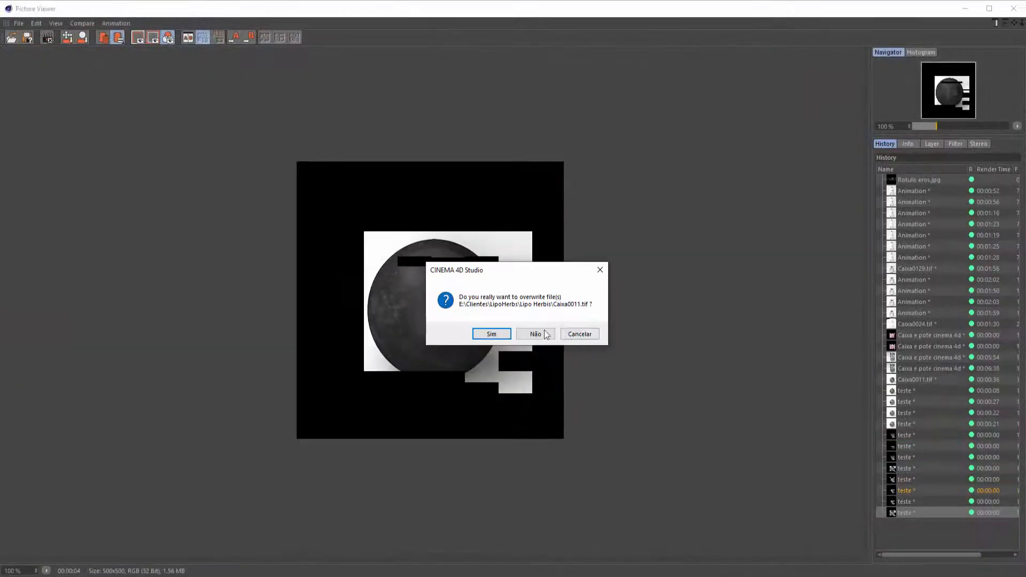
left_click(535, 334)
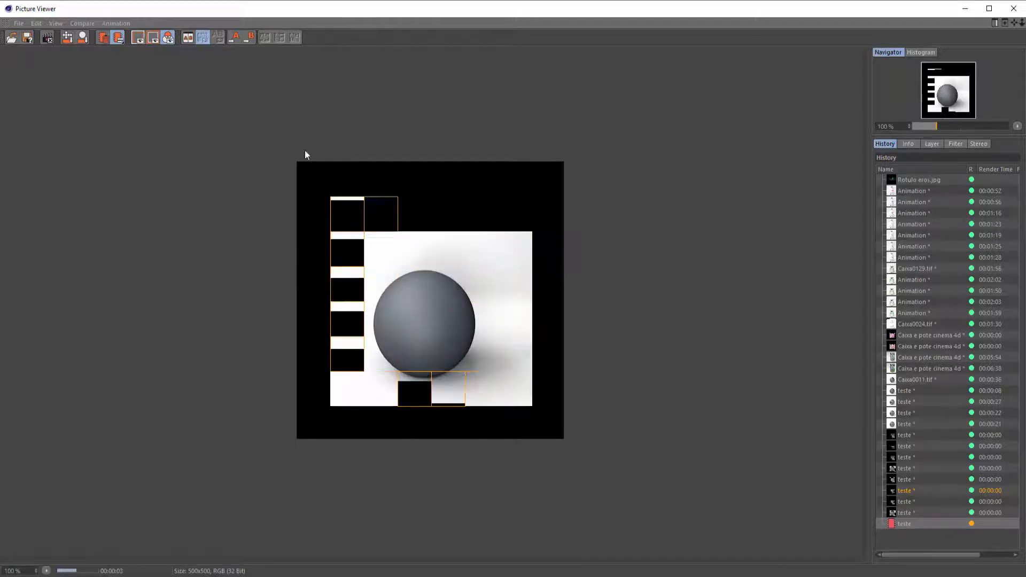
left_click(1013, 9)
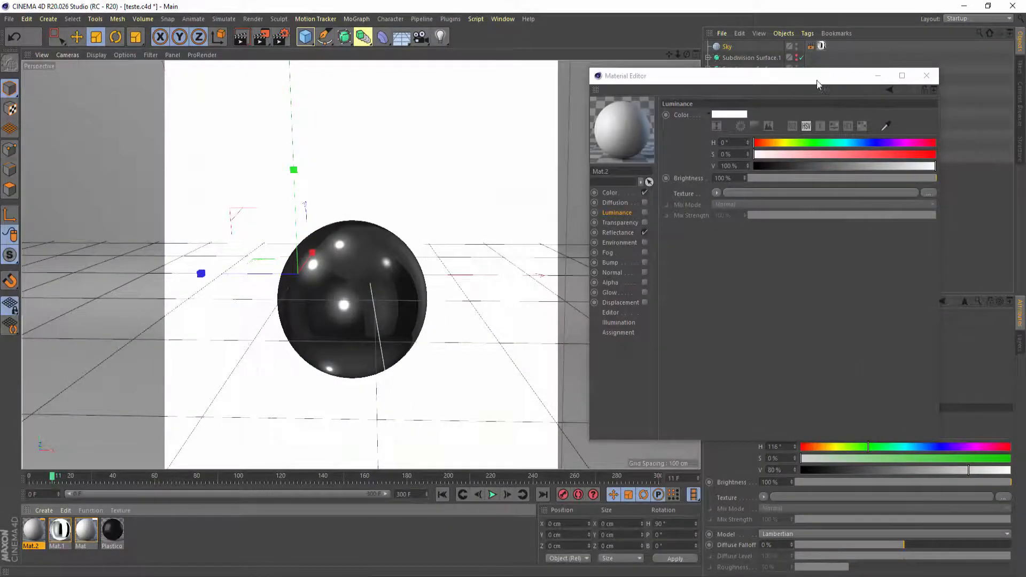
Delete the missing-material texture tag from the Sphere and select its remaining black plastic texture tag
left_click_drag(817, 84, 729, 191)
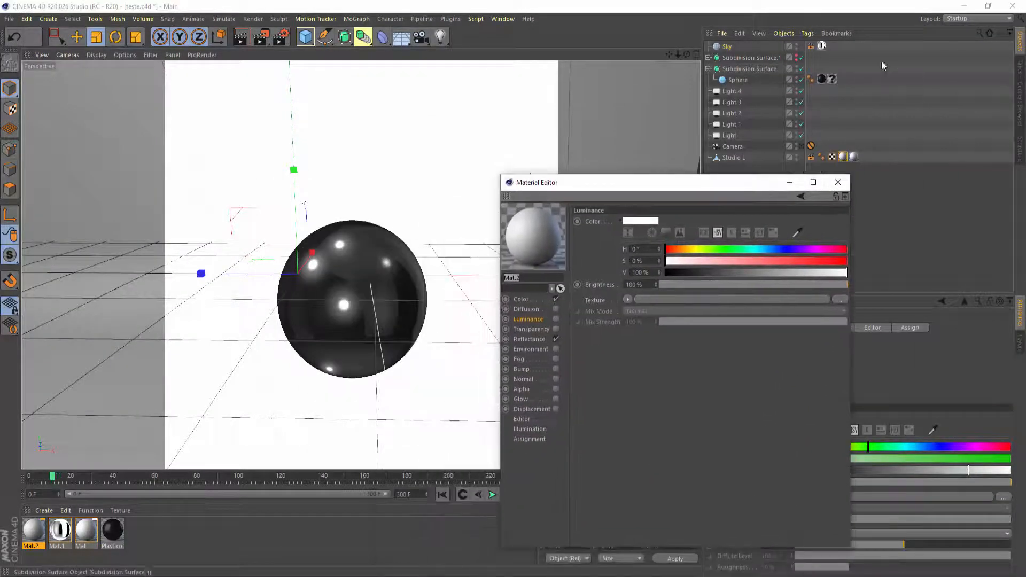
left_click(834, 79)
key("Delete")
left_click(823, 80)
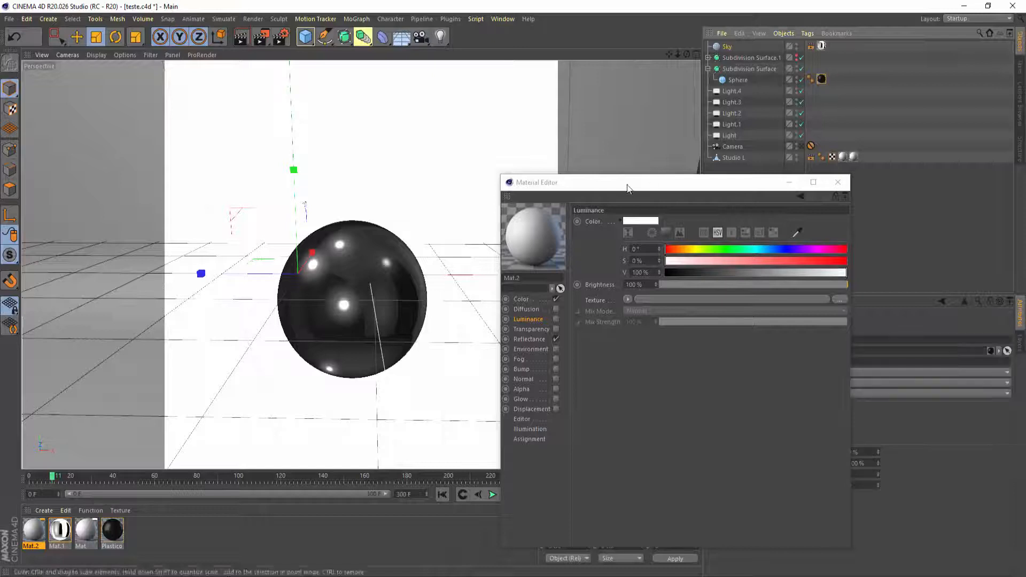
Close the new material's editor and open the sphere's Plastico Pote.1 material in the Material Editor
left_click_drag(628, 188, 587, 78)
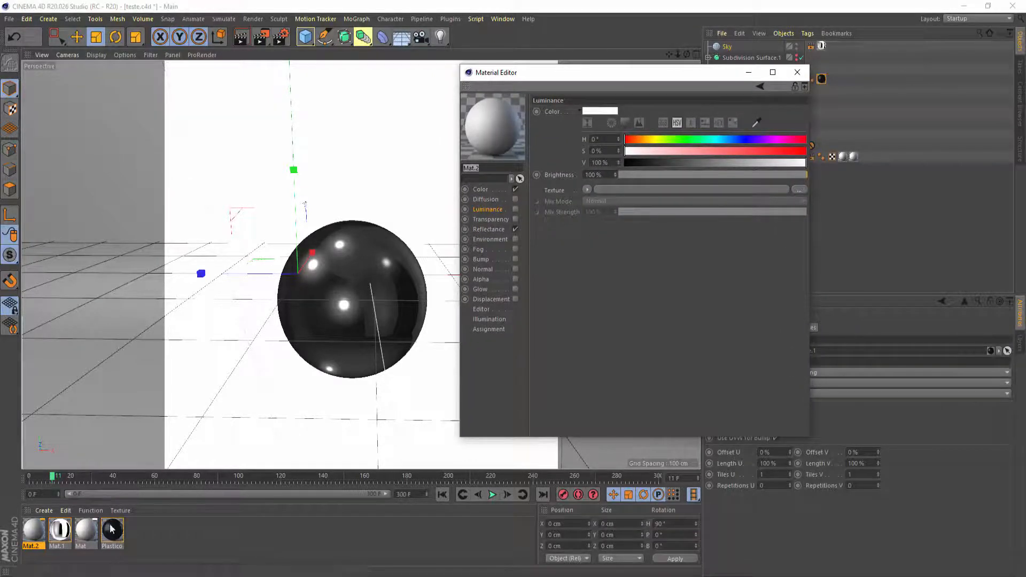
left_click(798, 72)
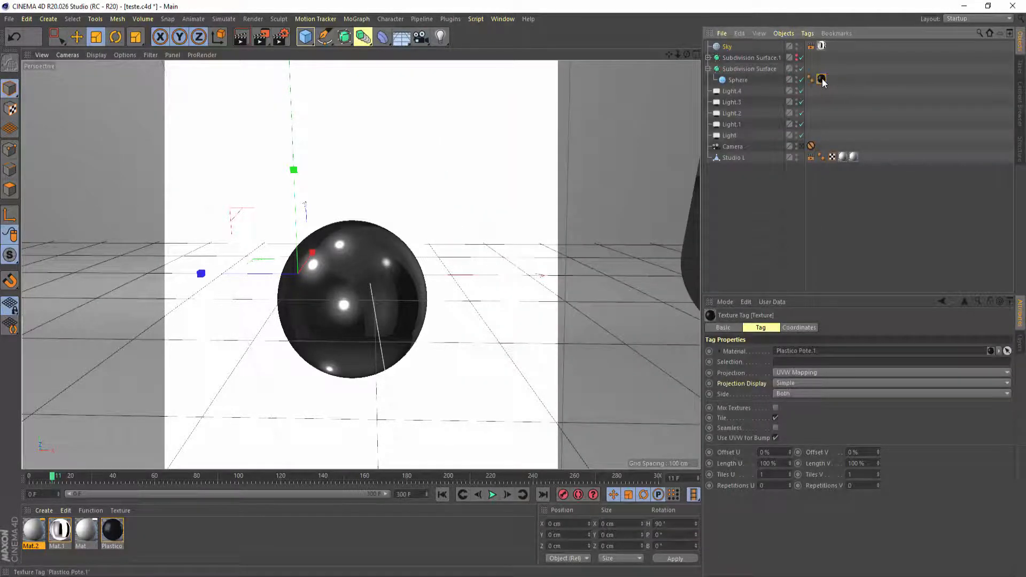
double_click(823, 81)
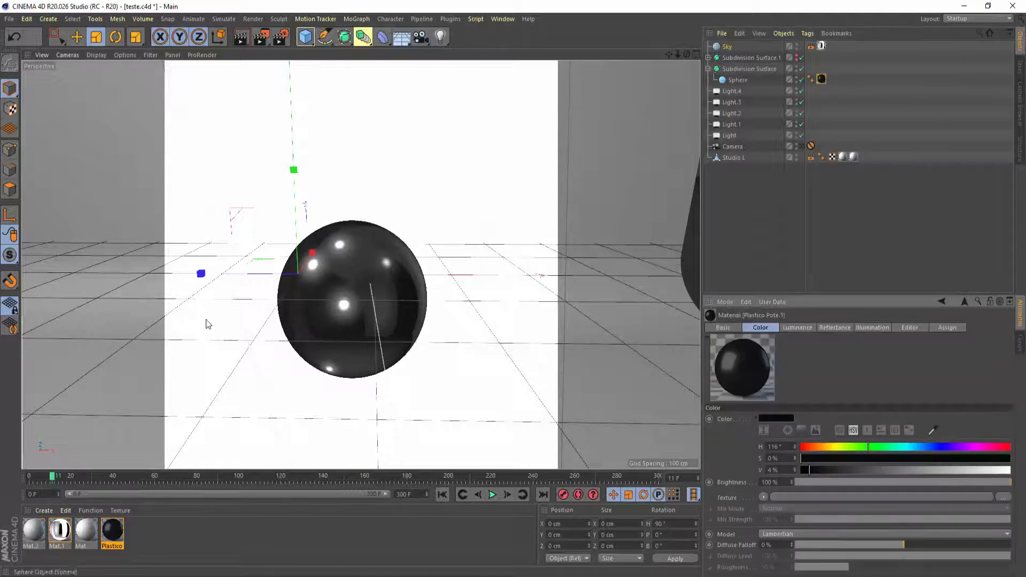
double_click(111, 534)
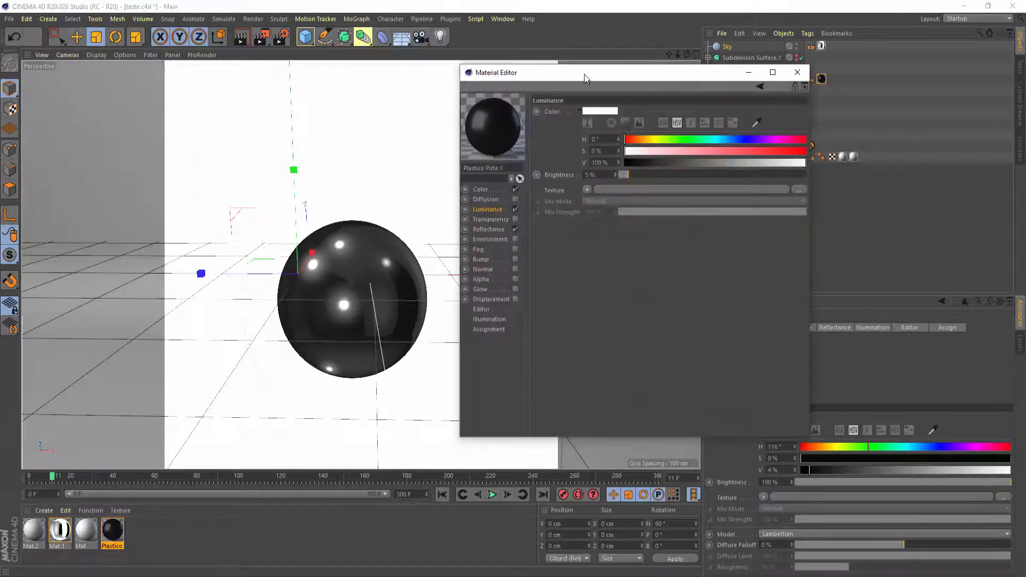
left_click_drag(586, 78, 580, 57)
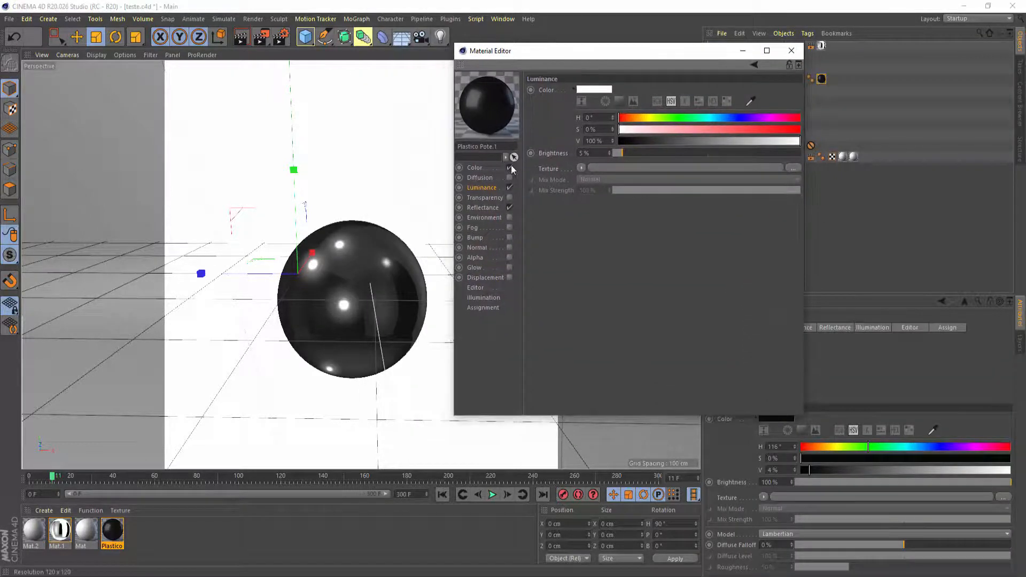
Review the Reflectance, Luminance and Color channels of the Plastico Pote.1 material, and close its editor
left_click(484, 208)
left_click(482, 187)
left_click(482, 168)
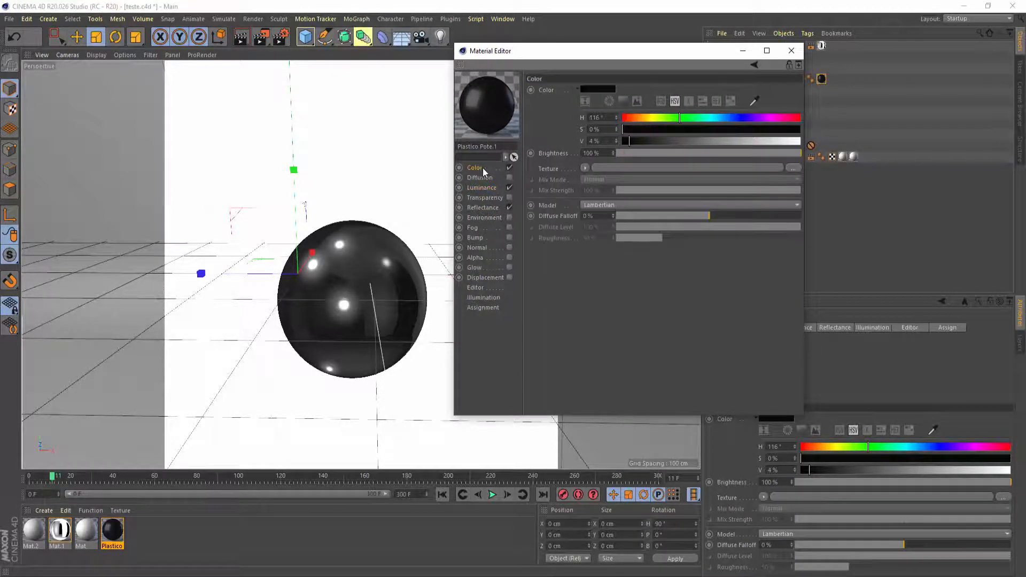
left_click(792, 51)
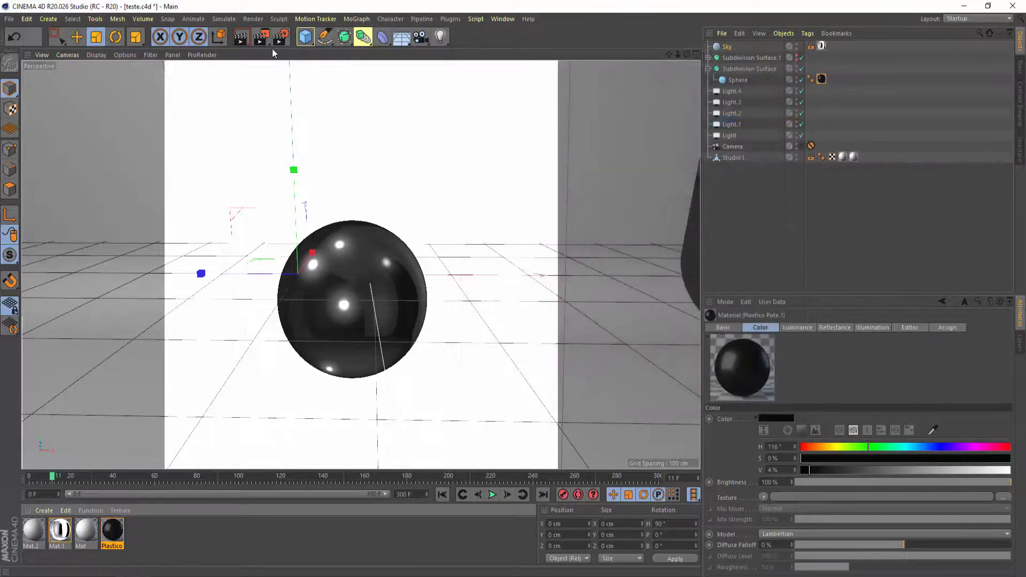
Render the plain black sphere to the Picture Viewer without overwriting Caixa0011.tif, and close the viewer
left_click(262, 38)
left_click(536, 334)
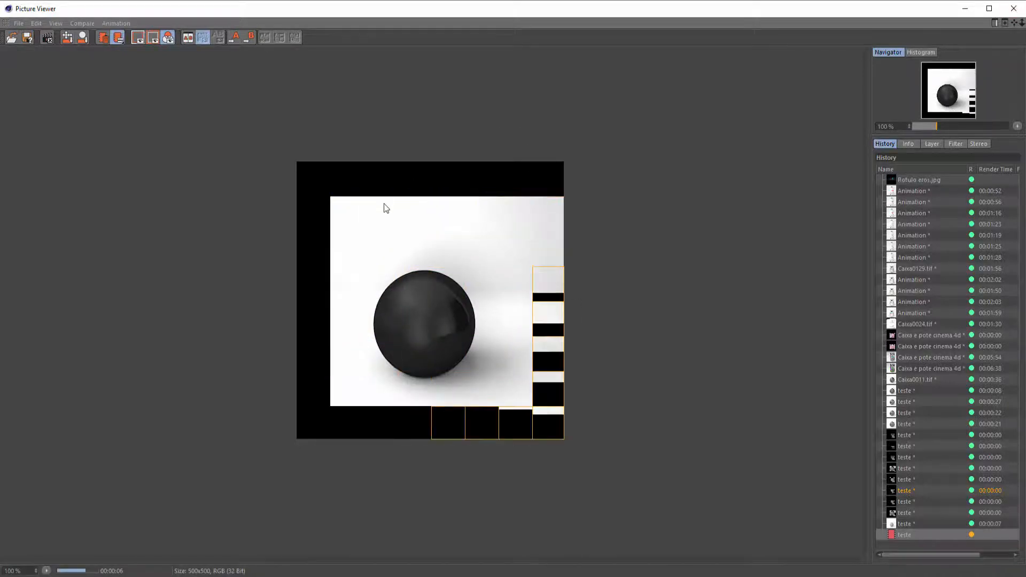
left_click(1015, 11)
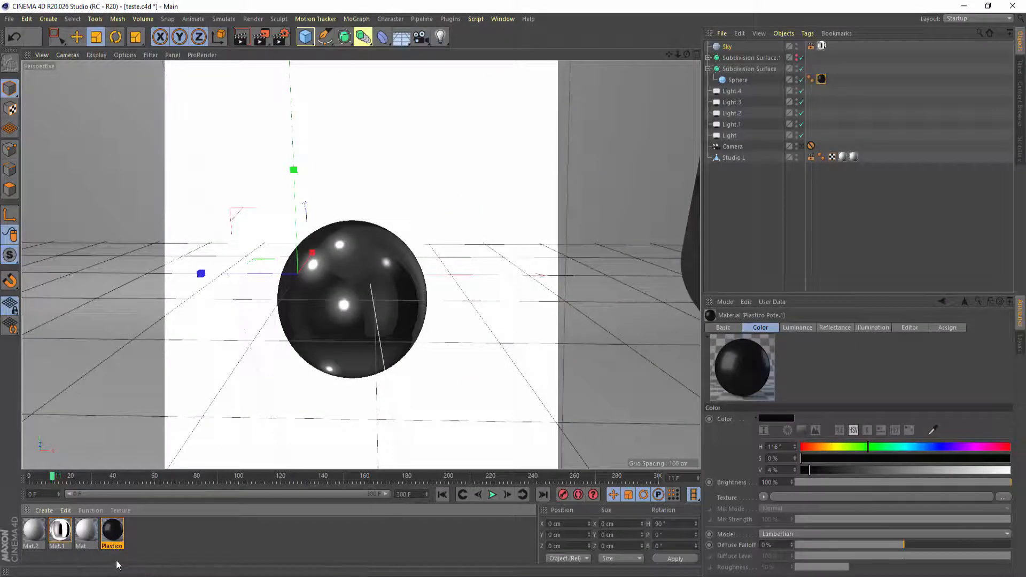
Open Mat.2 in the Material Editor, placed clear of the sphere, and disable its Reflectance and Color channels
double_click(34, 530)
left_click_drag(364, 79, 671, 69)
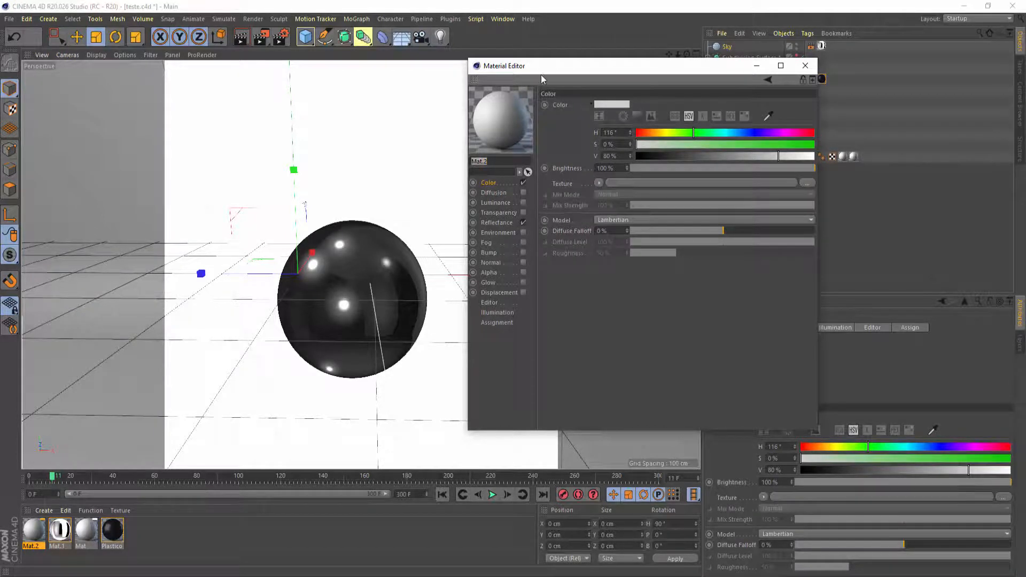
left_click_drag(544, 70, 518, 110)
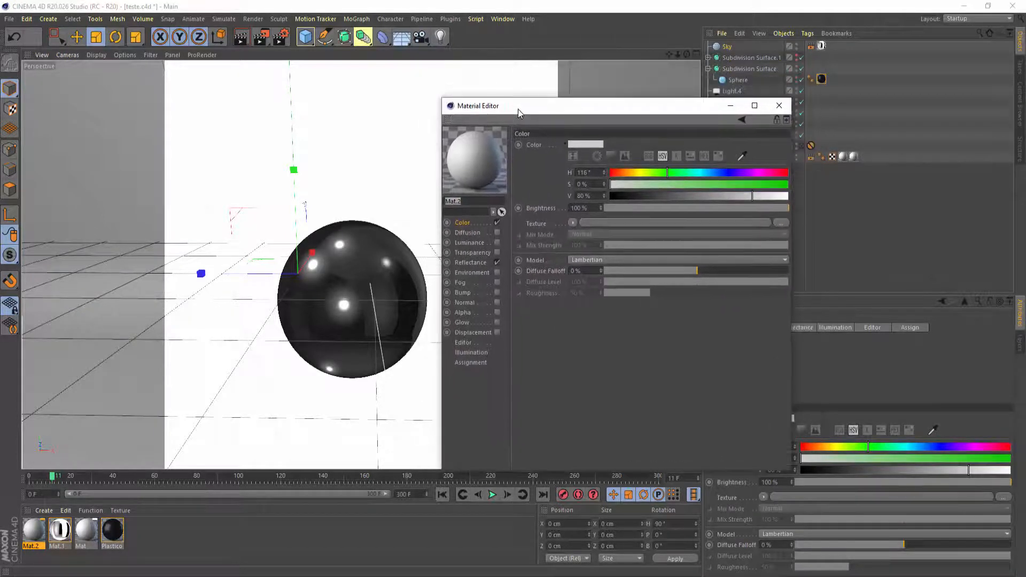
left_click(498, 262)
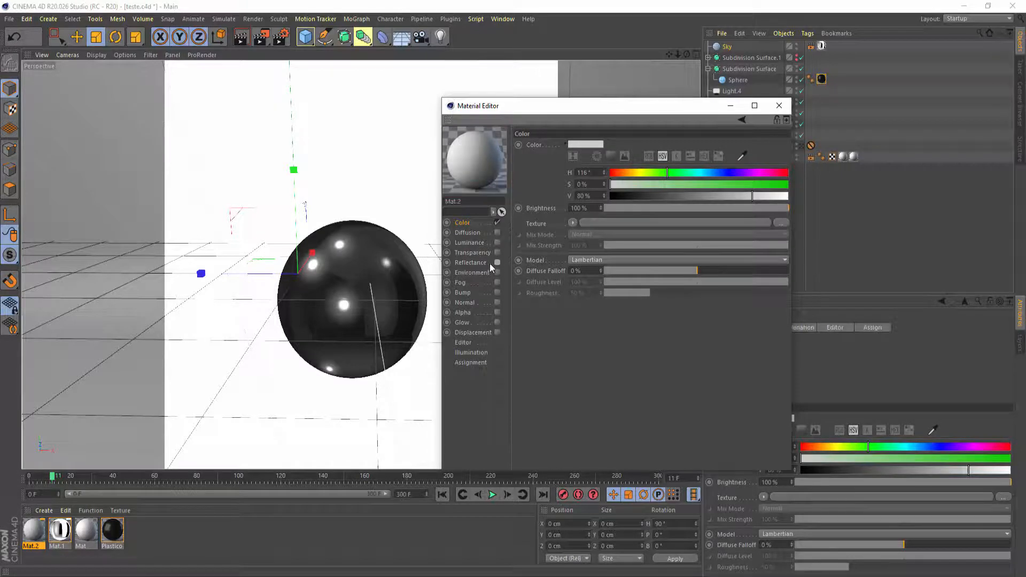
left_click(498, 223)
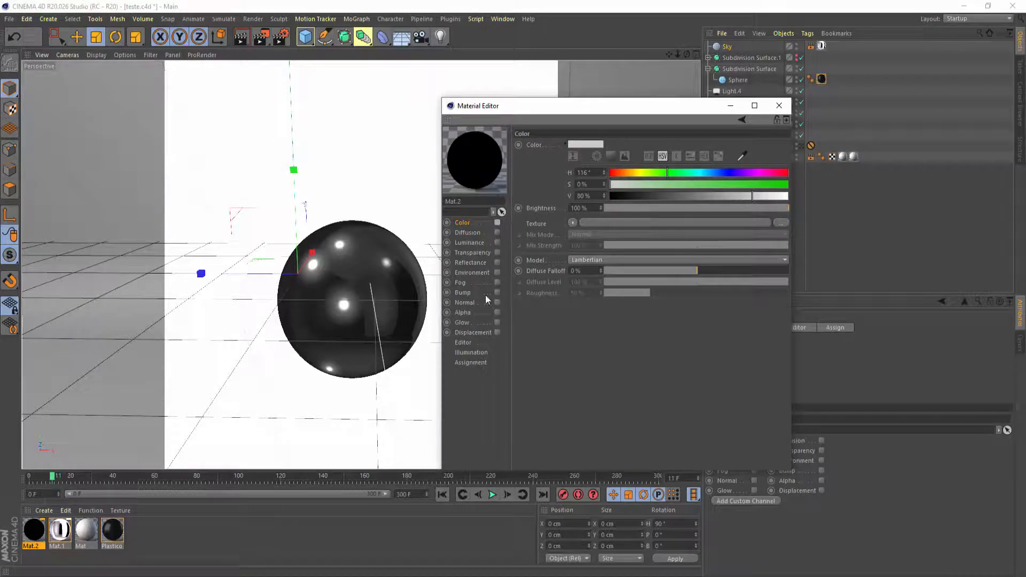
Enable Mat.2's Alpha channel, turn off Image Alpha, and load a Layer shader as its texture
left_click(464, 313)
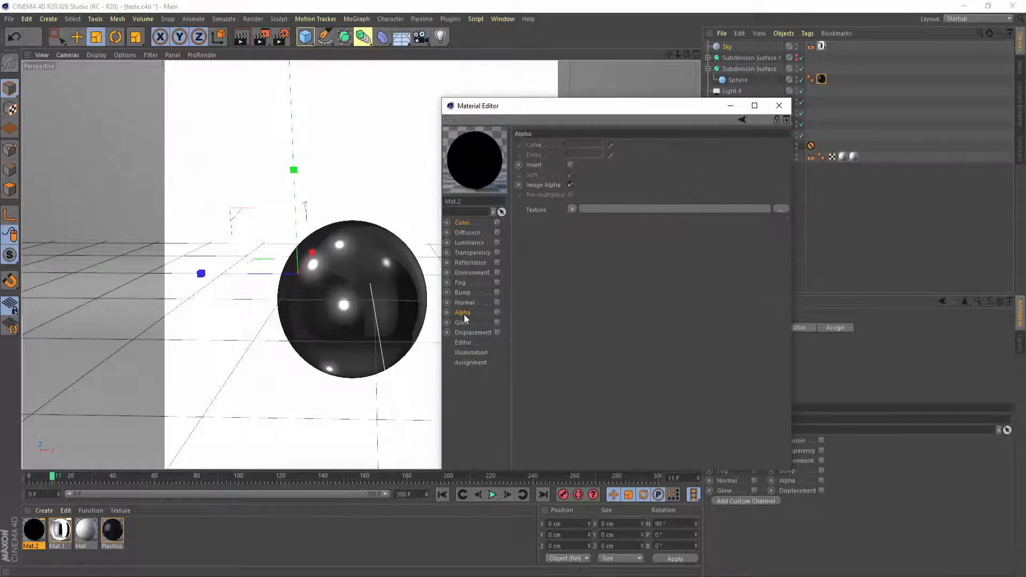
left_click(497, 313)
left_click(573, 209)
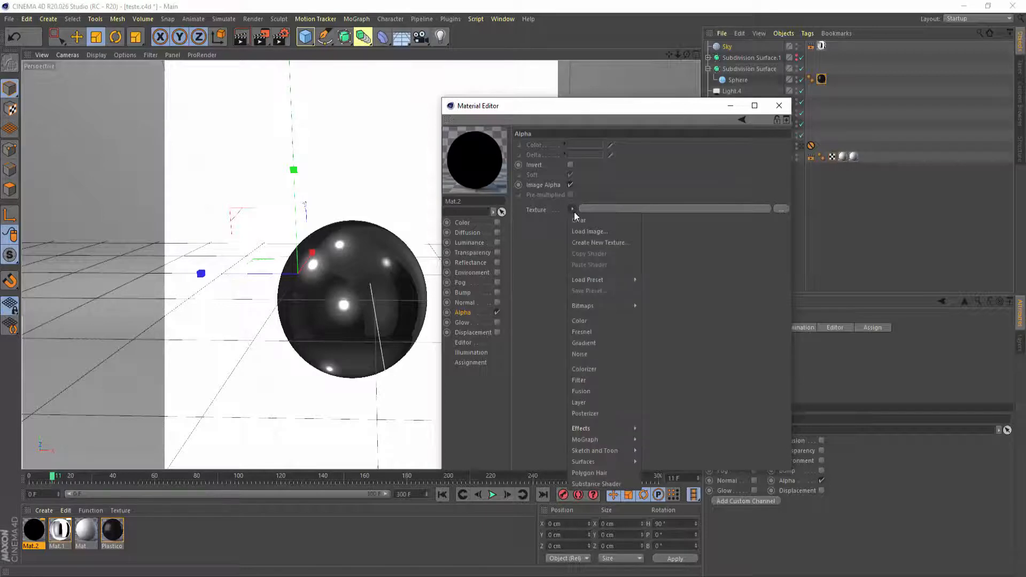
left_click(571, 206)
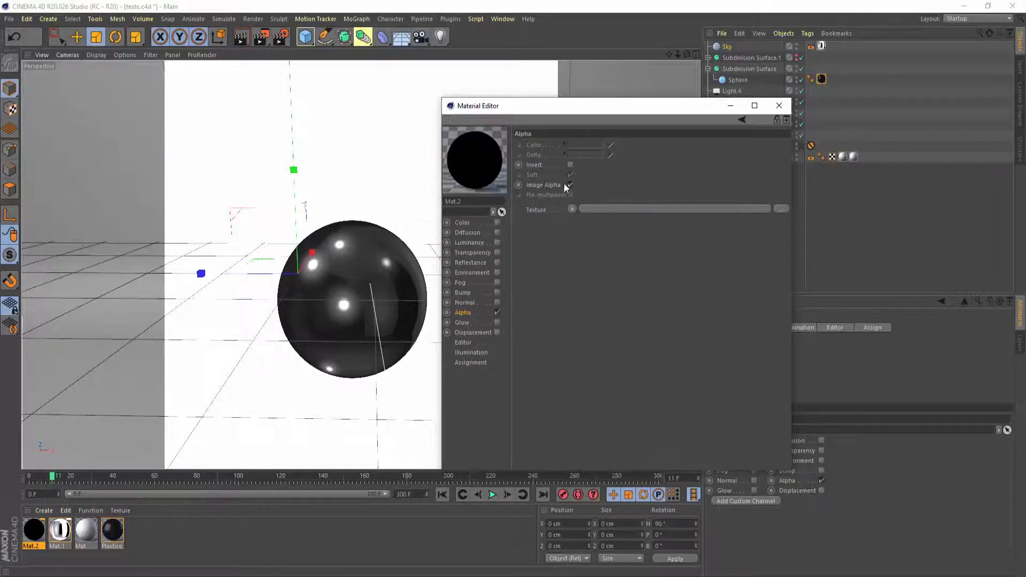
left_click(569, 184)
left_click(570, 211)
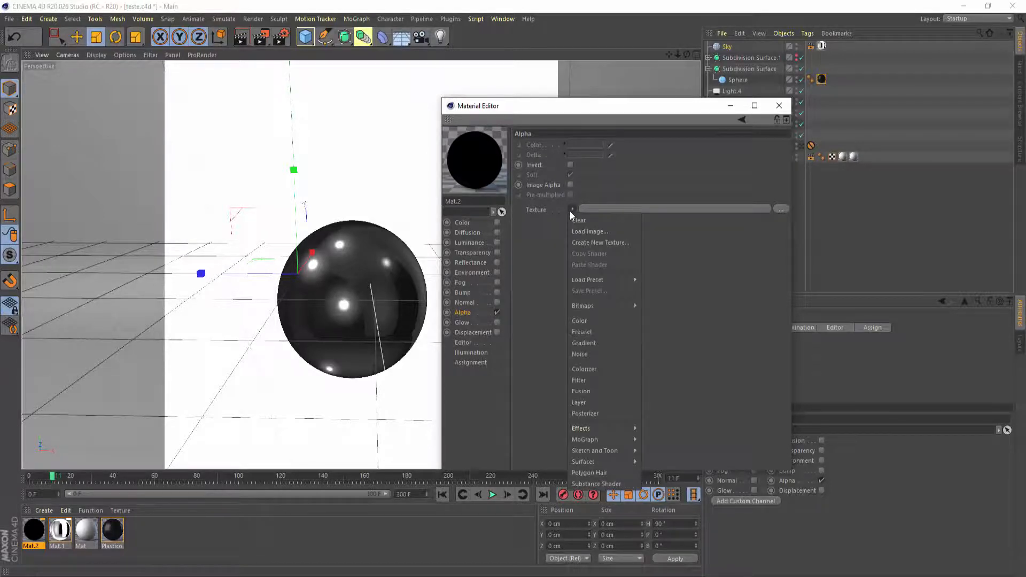
left_click(588, 402)
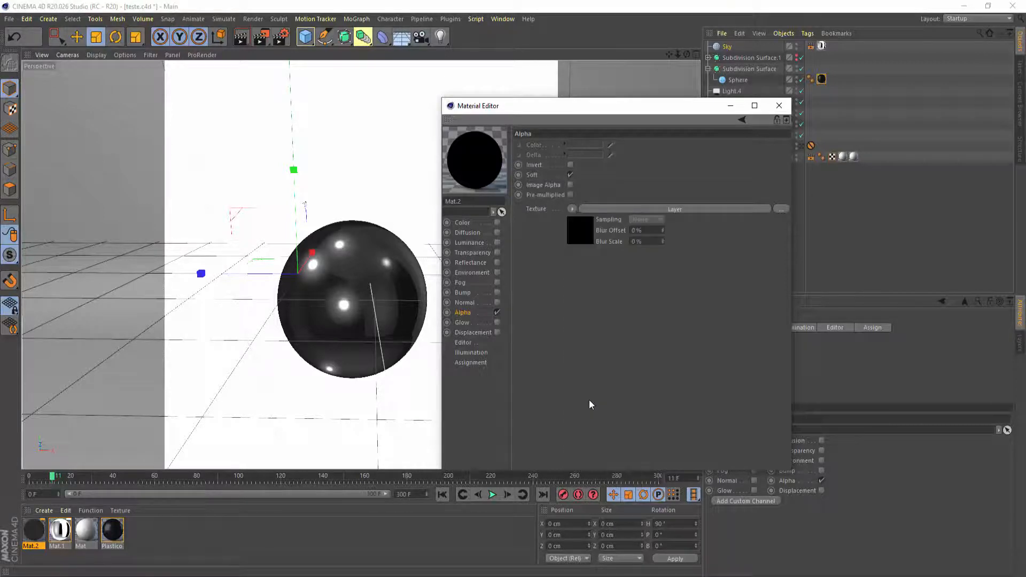
left_click(627, 210)
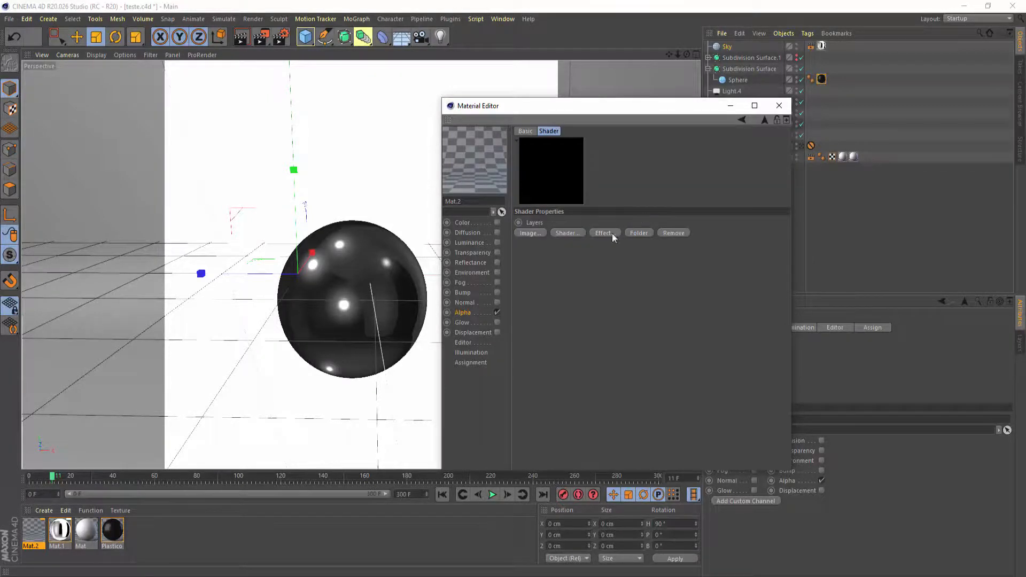
left_click(535, 233)
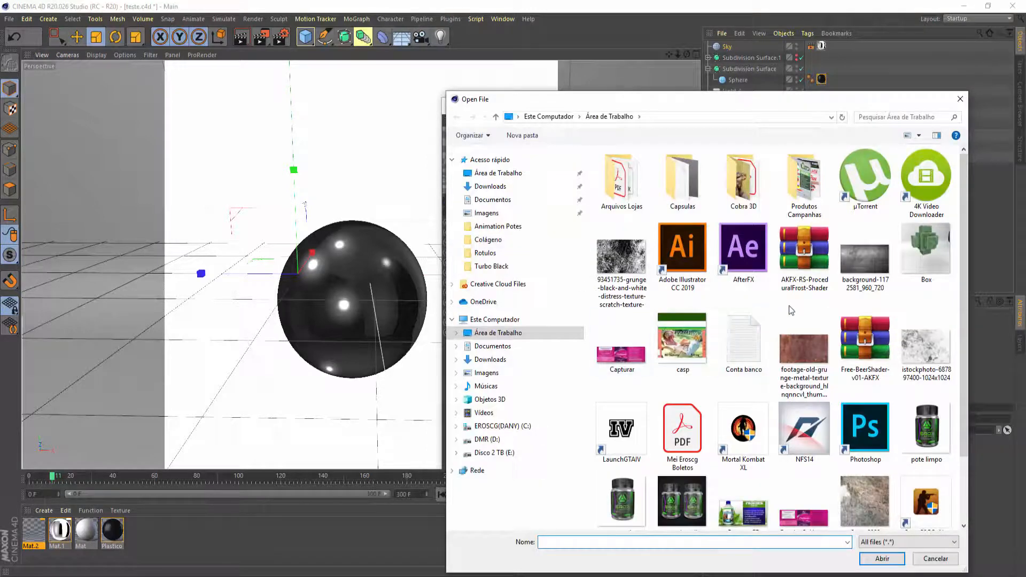
double_click(939, 282)
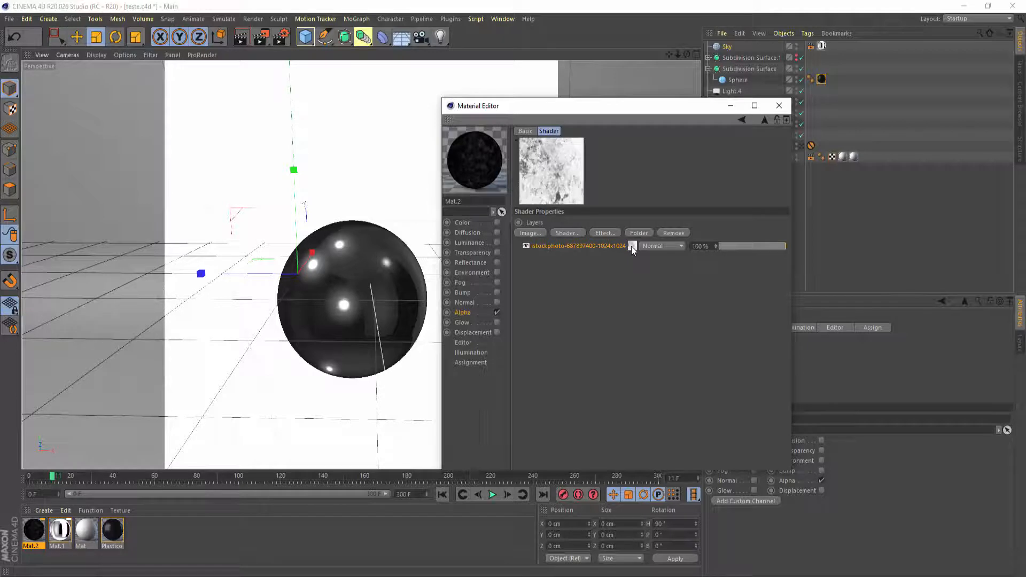
Invert the grunge image by setting its Black Point to 1 and White Point to 0, and close the Material Editor
left_click(632, 245)
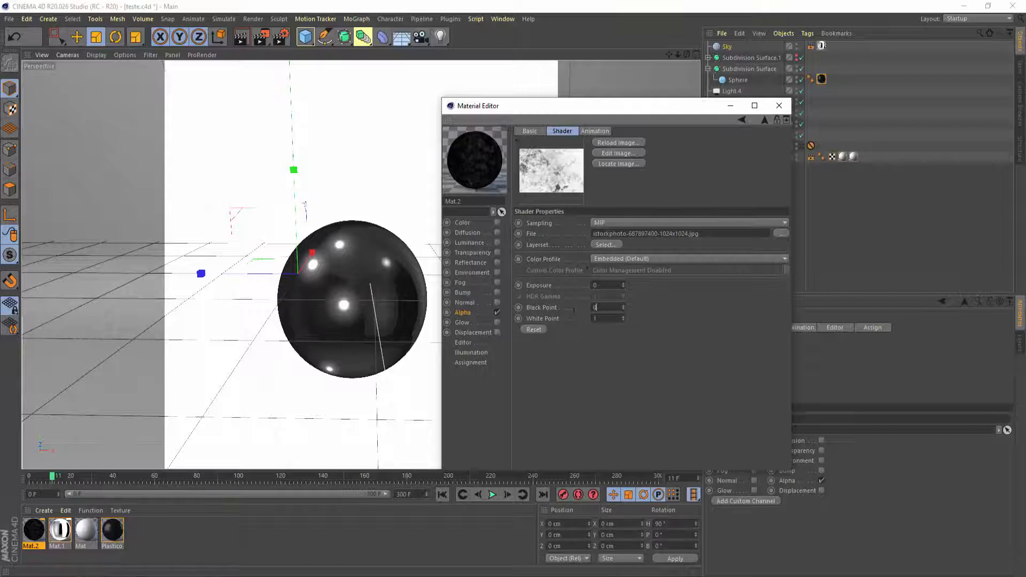
type("1")
key("Tab")
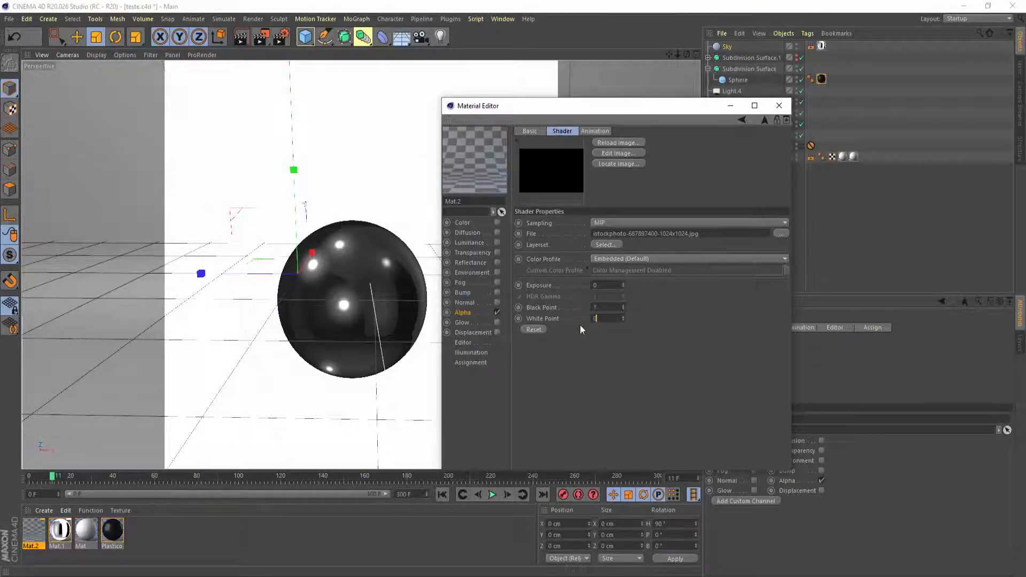
left_click(647, 327)
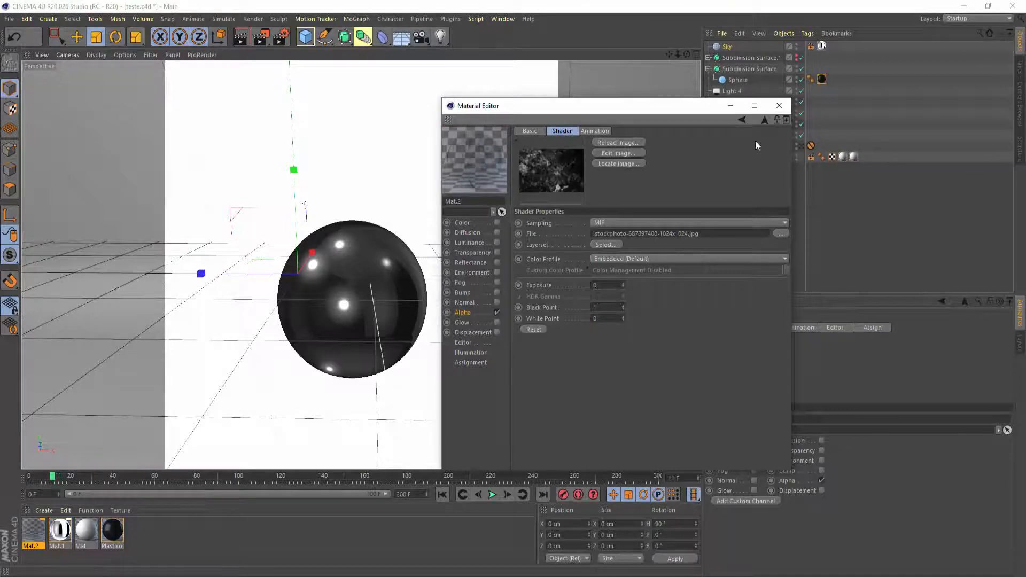
left_click(779, 105)
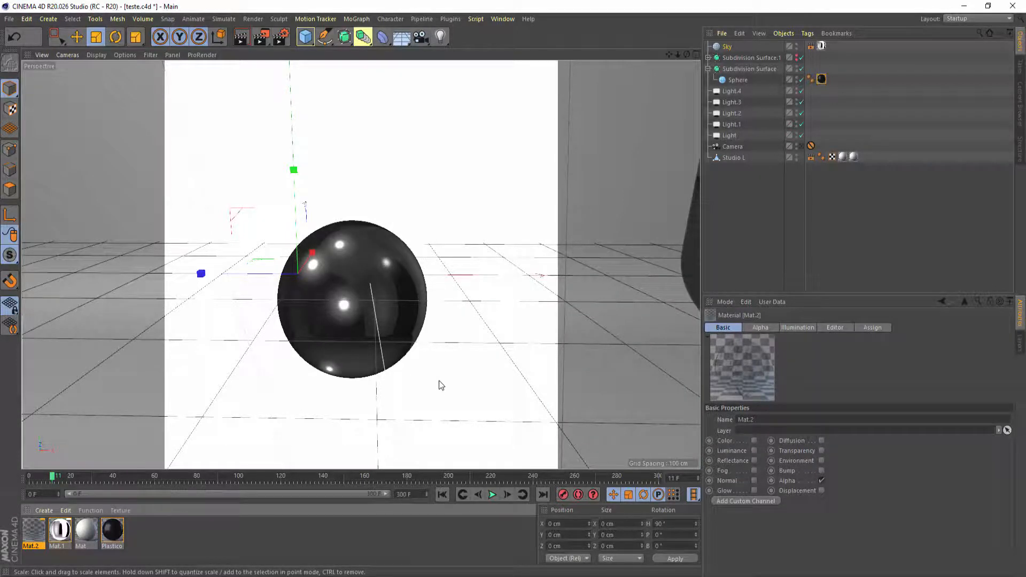
Apply Mat.2 to the Sphere, try swapping the texture tag order, and leave Mat.2's tag after the black plastic tag
left_click_drag(33, 531, 740, 81)
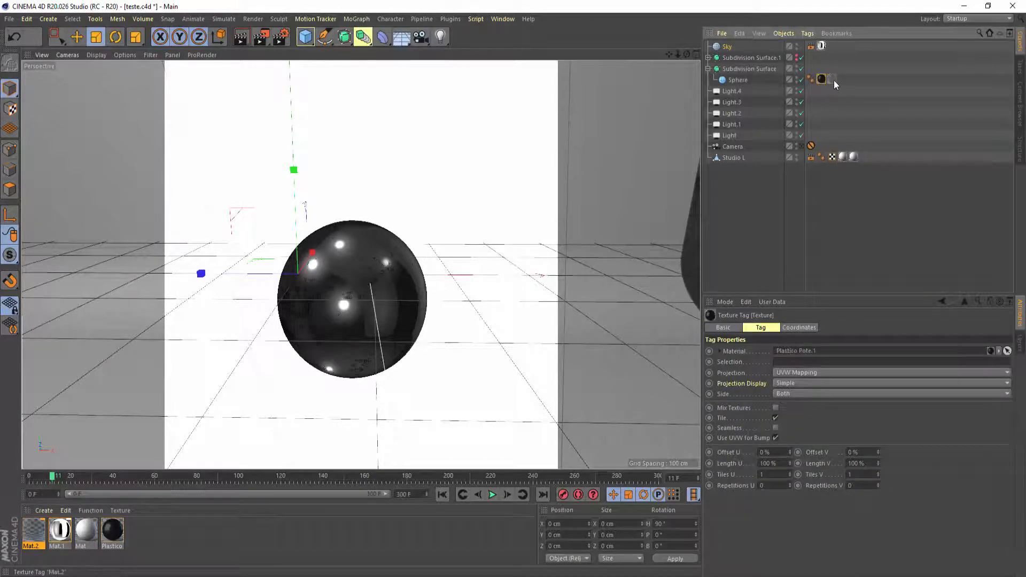
left_click_drag(822, 80, 841, 79)
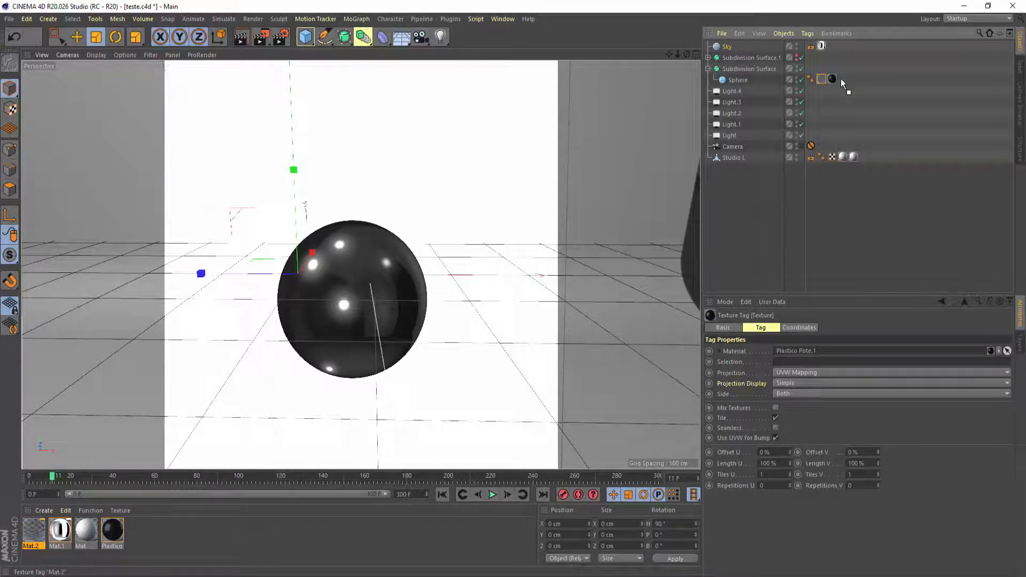
left_click_drag(841, 79, 839, 79)
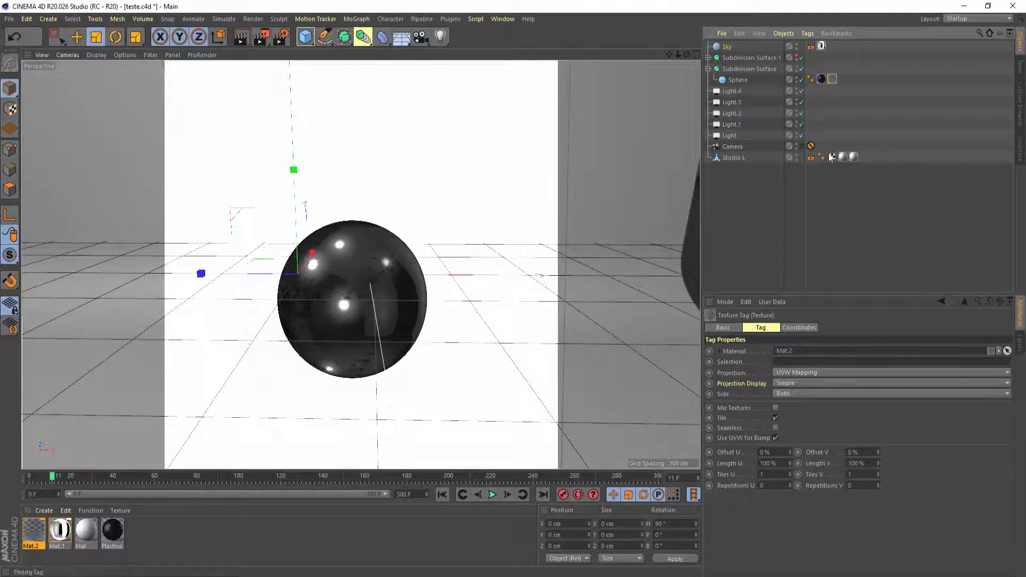
Render the sphere with Mat.2 applied to the Picture Viewer without overwriting Caixa0011.tif, and close the viewer
left_click(269, 36)
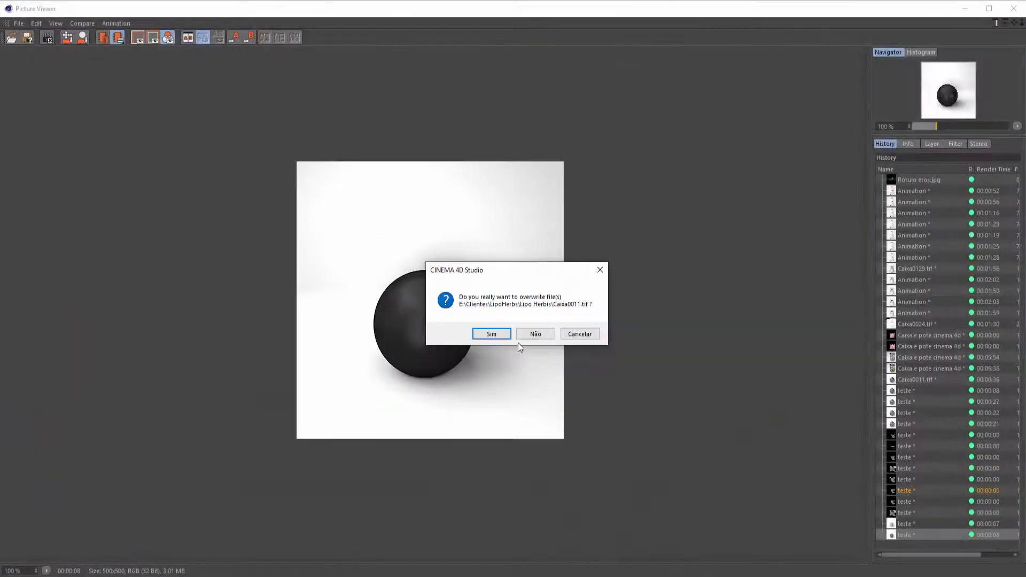
left_click(534, 334)
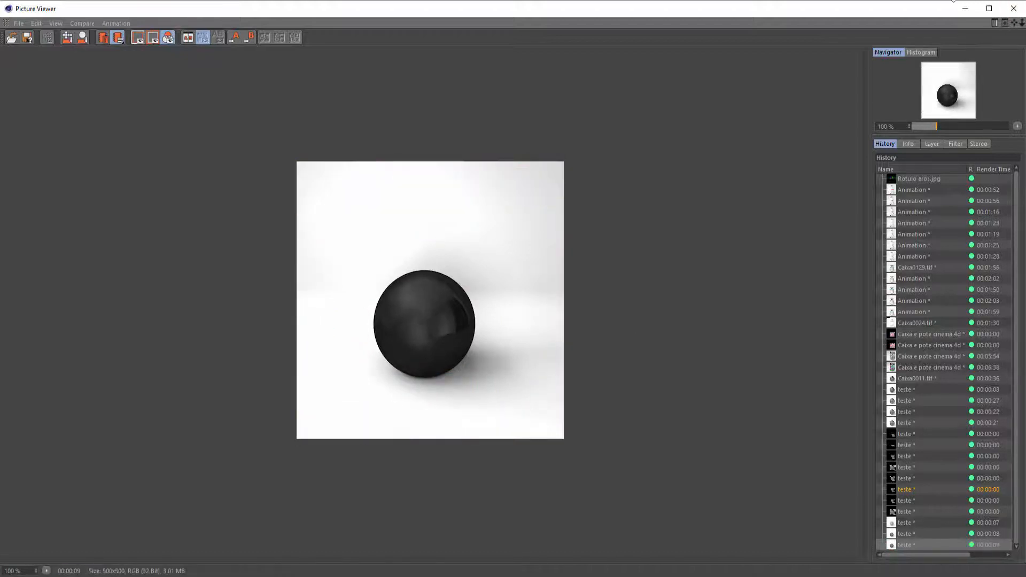
left_click(1014, 9)
Reopen Mat.2's alpha Layer shader beside the sphere and add a Brightness/Contrast/Gamma effect with Brightness at 10%
double_click(40, 532)
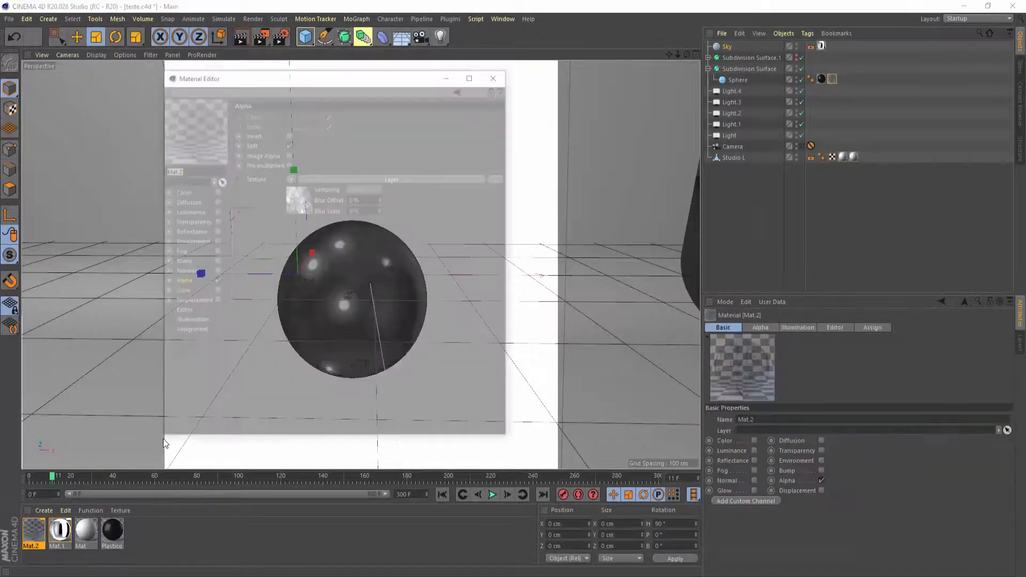
left_click_drag(397, 78, 737, 42)
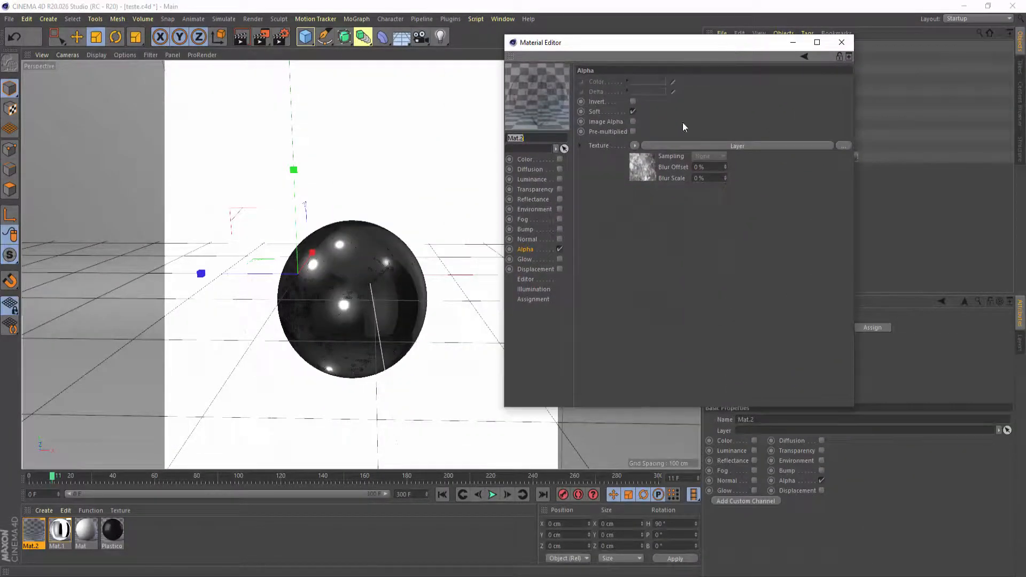
left_click(672, 144)
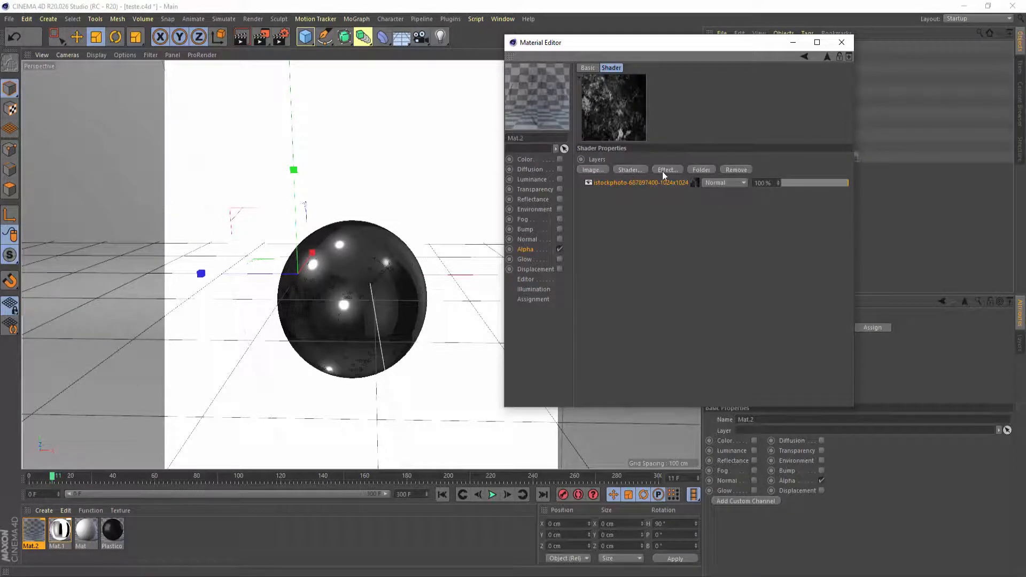
left_click(672, 169)
left_click(708, 182)
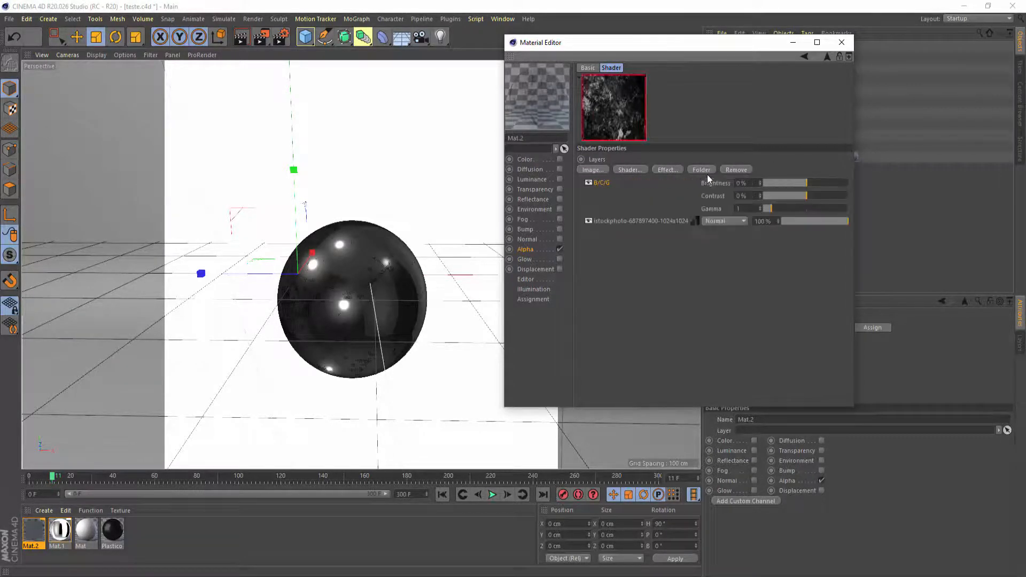
left_click_drag(780, 185, 807, 198)
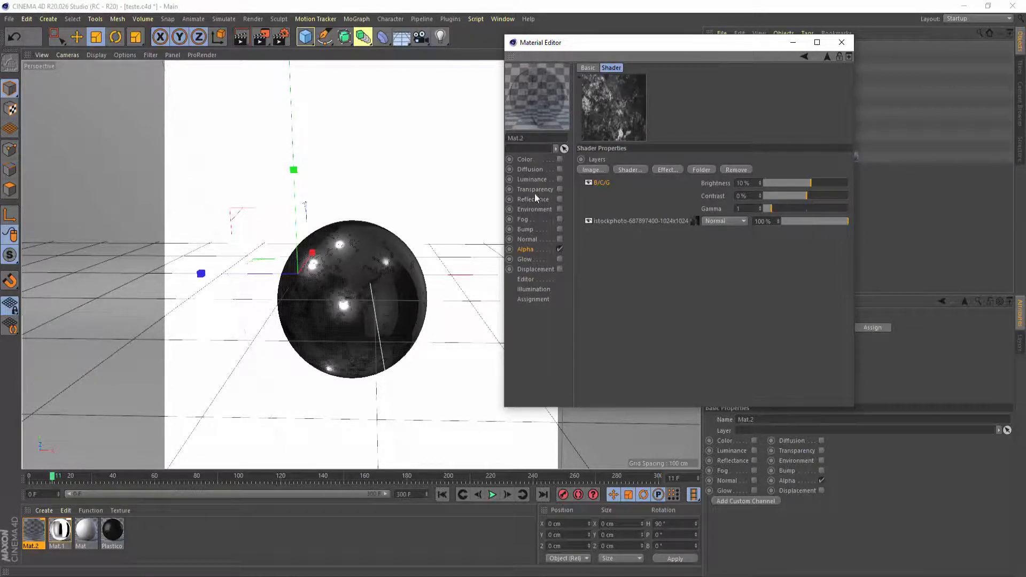
Enable Mat.2's Color channel, try blue, green and red hues at 54% saturation, and reduce the red's saturation
left_click(531, 160)
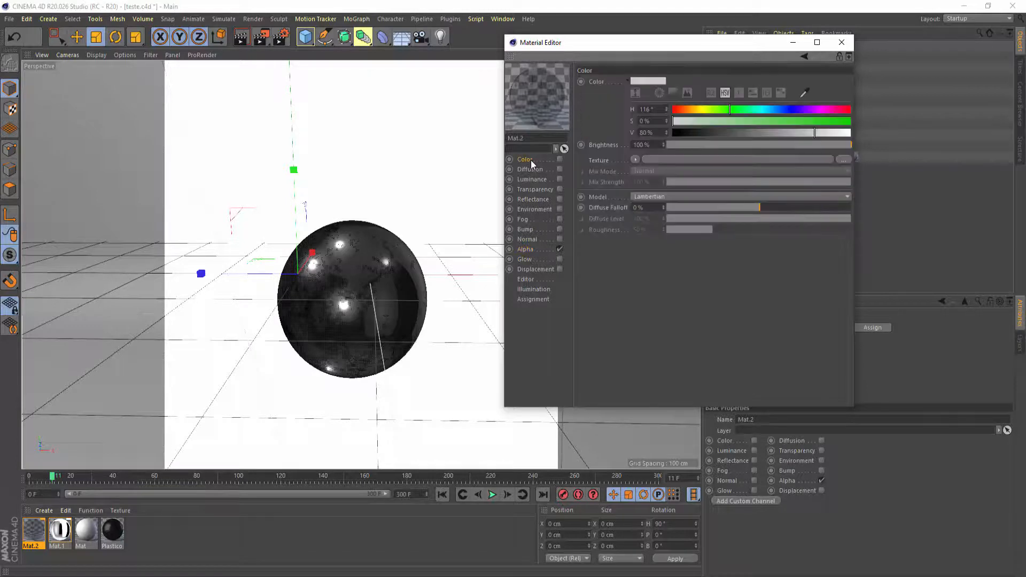
left_click(559, 160)
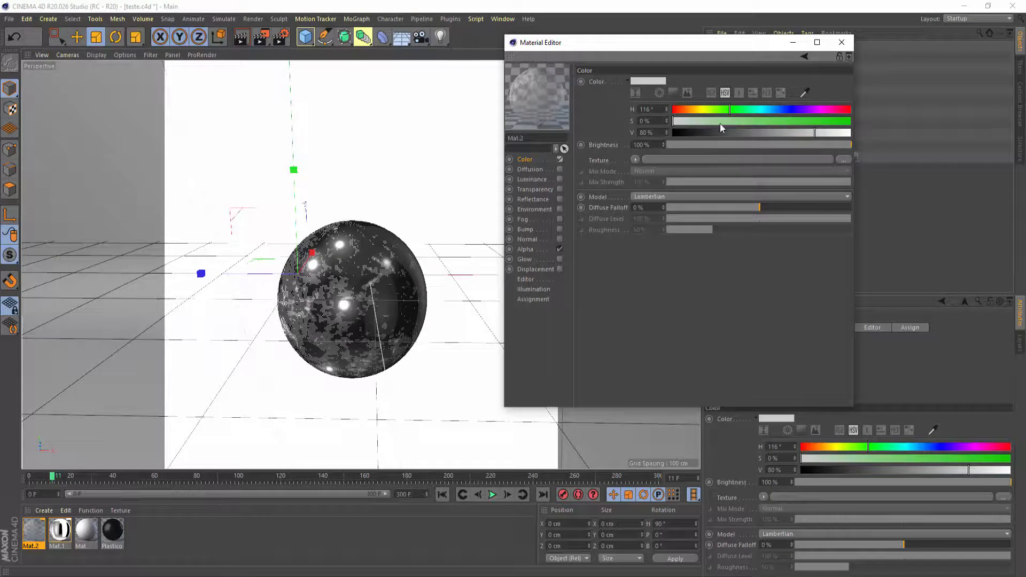
left_click(769, 121)
left_click(786, 109)
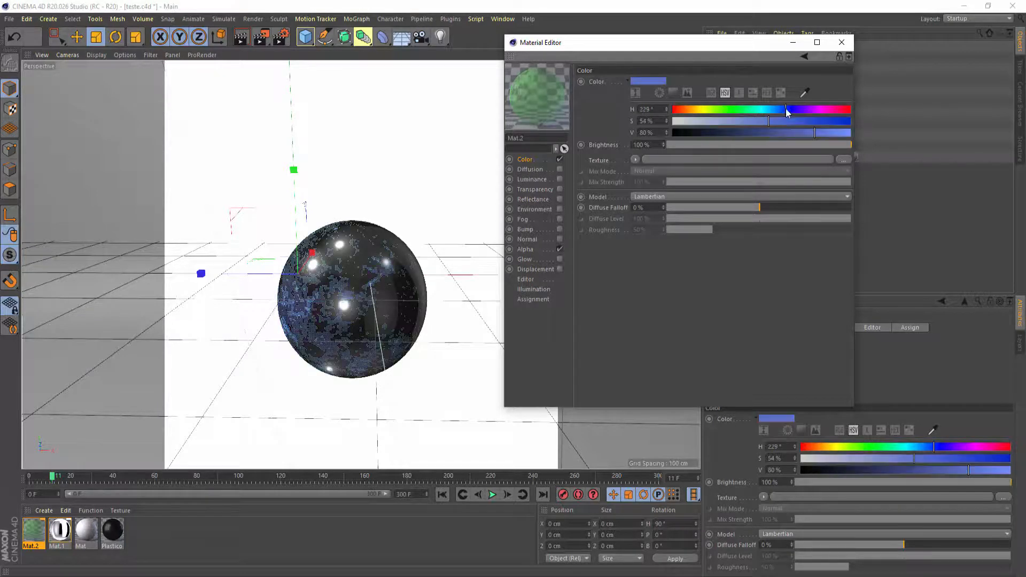
left_click(721, 109)
left_click(674, 109)
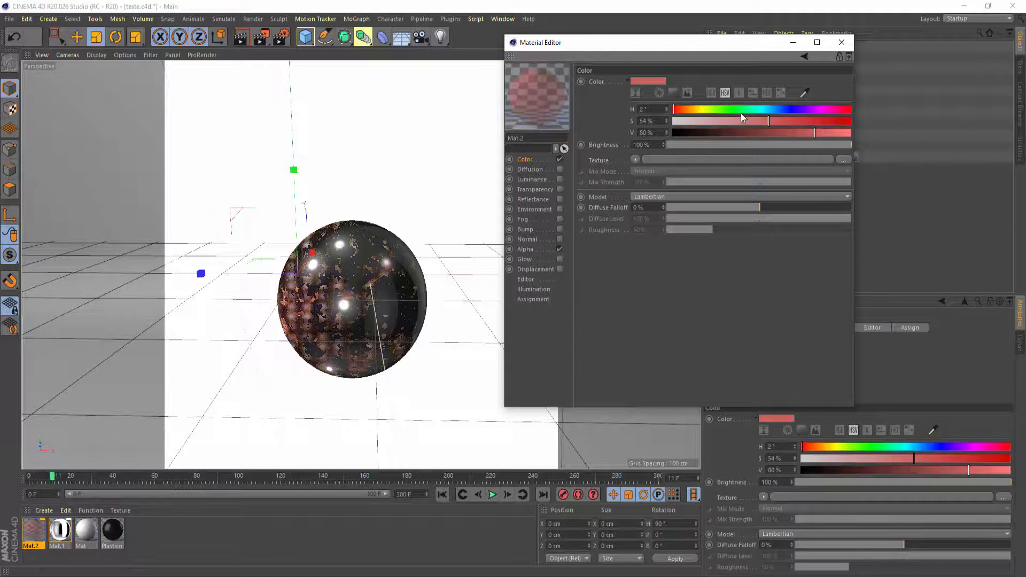
left_click_drag(717, 121, 635, 125)
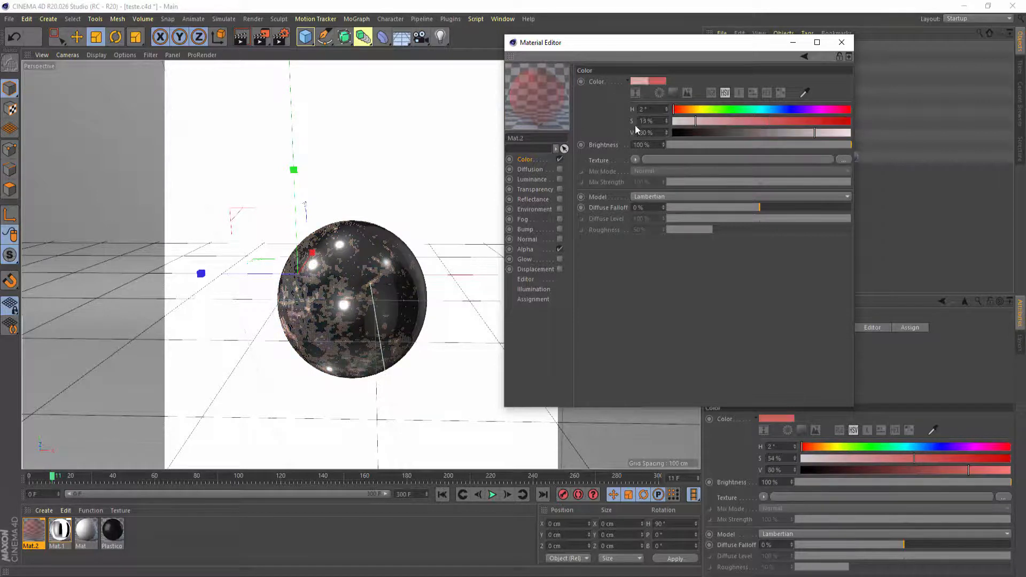
Set Mat.2's color to 0% saturation and 82% value, and render the sphere to the Picture Viewer without overwriting the existing file
left_click(819, 132)
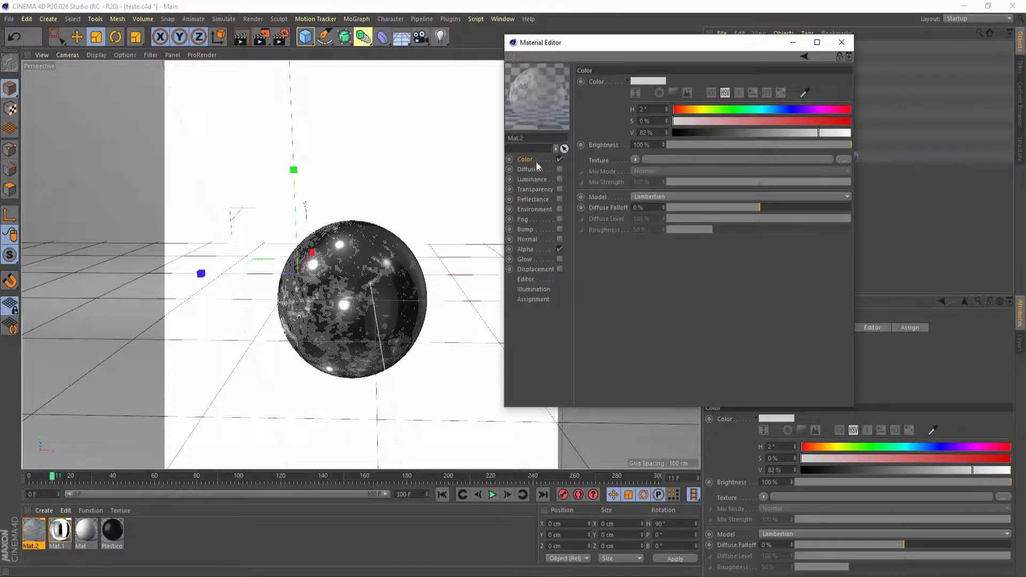
left_click(842, 42)
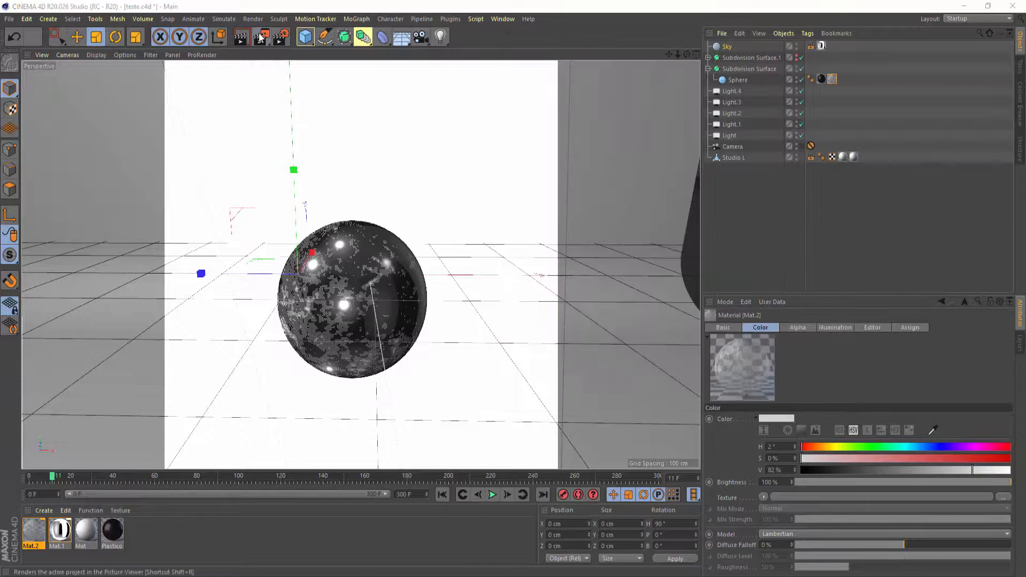
left_click(260, 37)
left_click(540, 333)
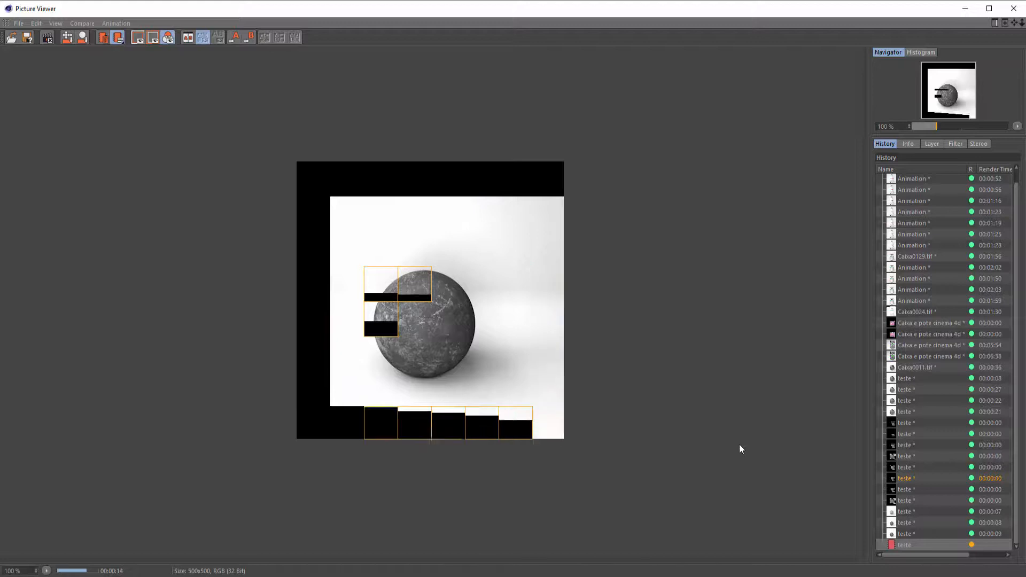
Switch back and forth between the newest render and the previous one in the history to compare the sphere's surface
left_click(913, 533)
left_click(912, 542)
left_click(913, 533)
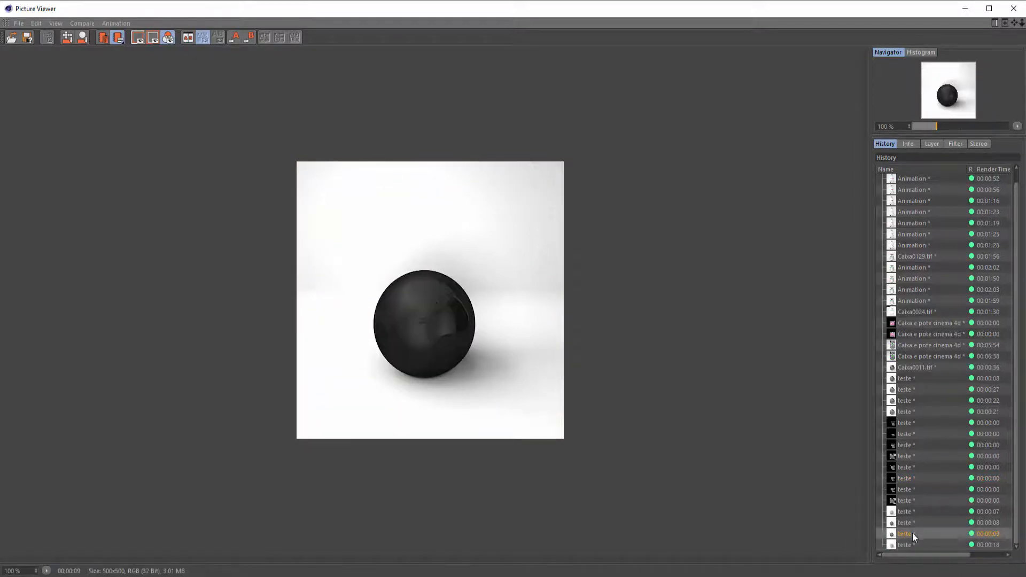
left_click(912, 541)
left_click(912, 533)
left_click(912, 540)
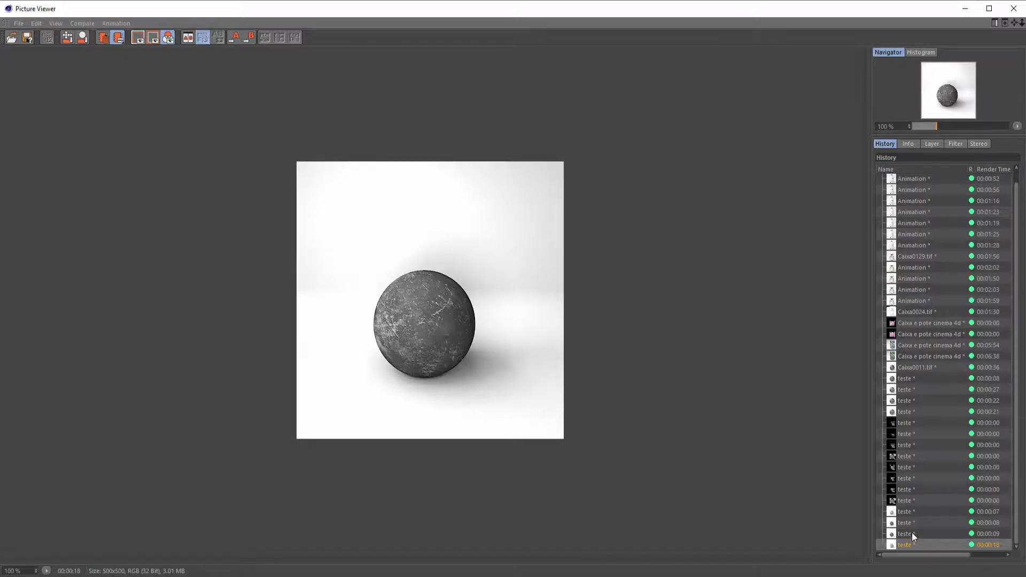
left_click(911, 534)
left_click(911, 541)
Compare the newest render as A with the previous one as B, moving the dividing line to the sphere's middle, and close the viewer
left_click(235, 36)
left_click(922, 534)
left_click(249, 37)
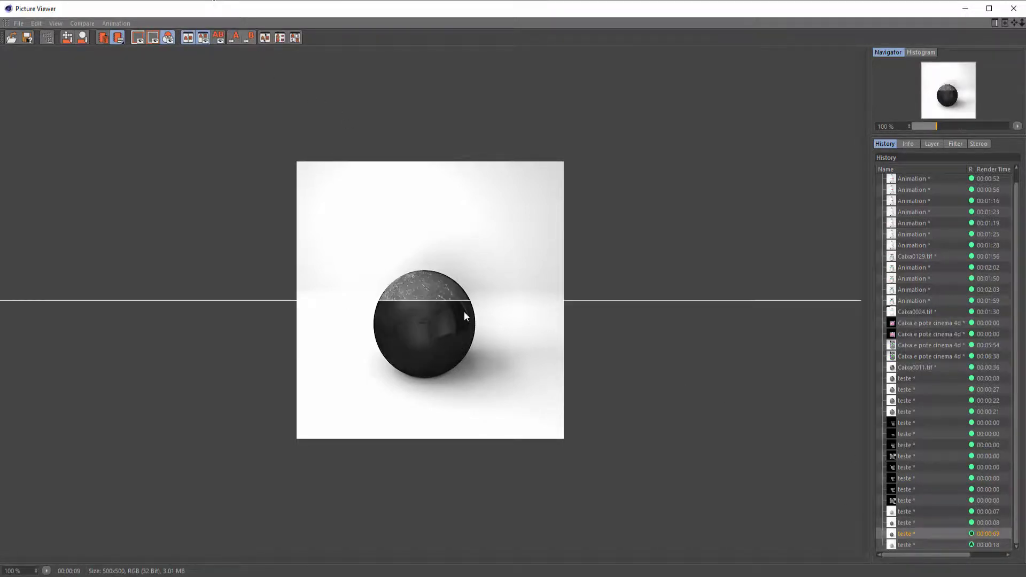
left_click_drag(444, 305, 447, 335)
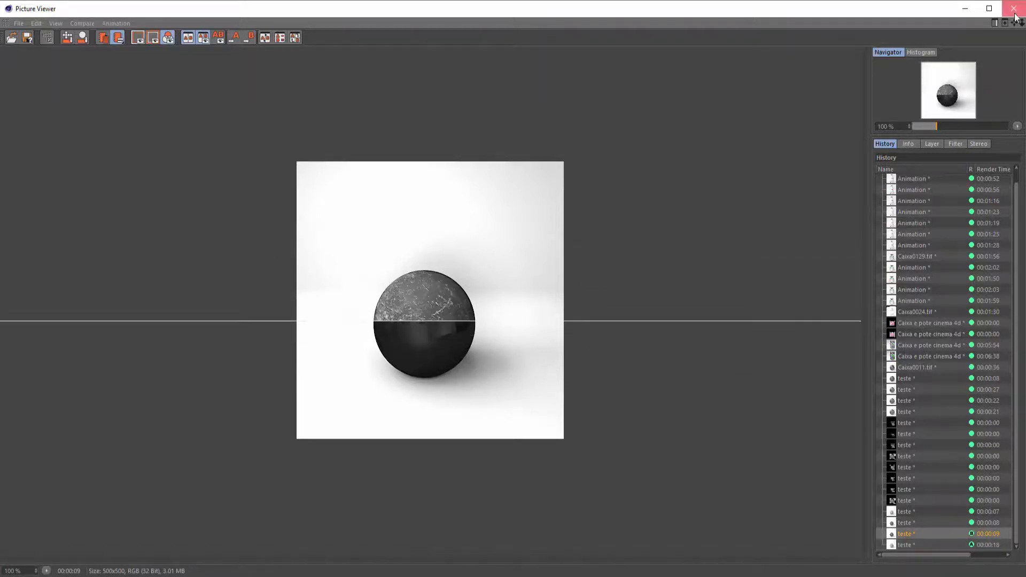
left_click(1013, 9)
Reopen Mat.2's alpha Layer shader beside the sphere and set the B/C/G effect's Brightness to -22%
double_click(34, 530)
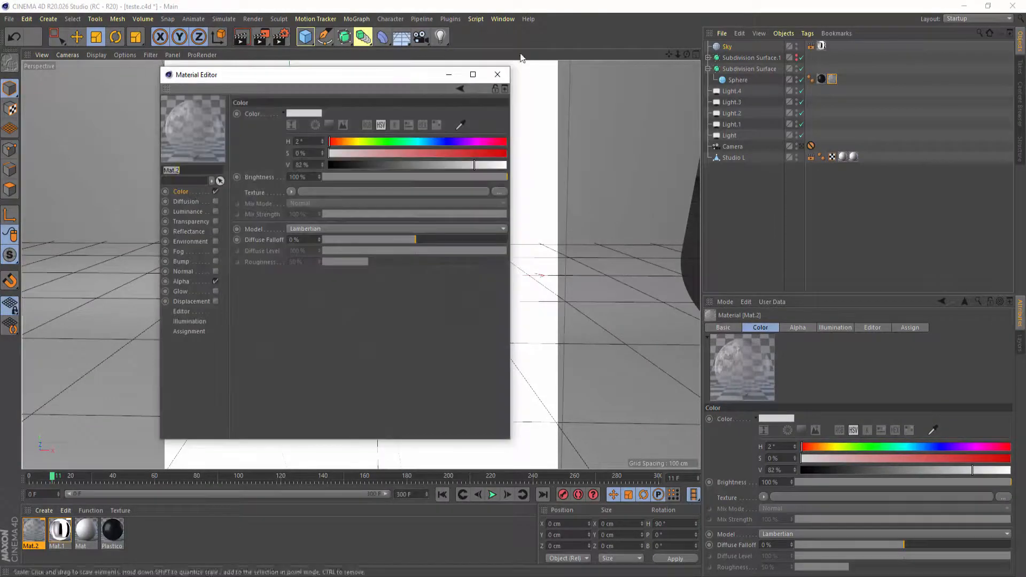
left_click_drag(385, 75, 684, 48)
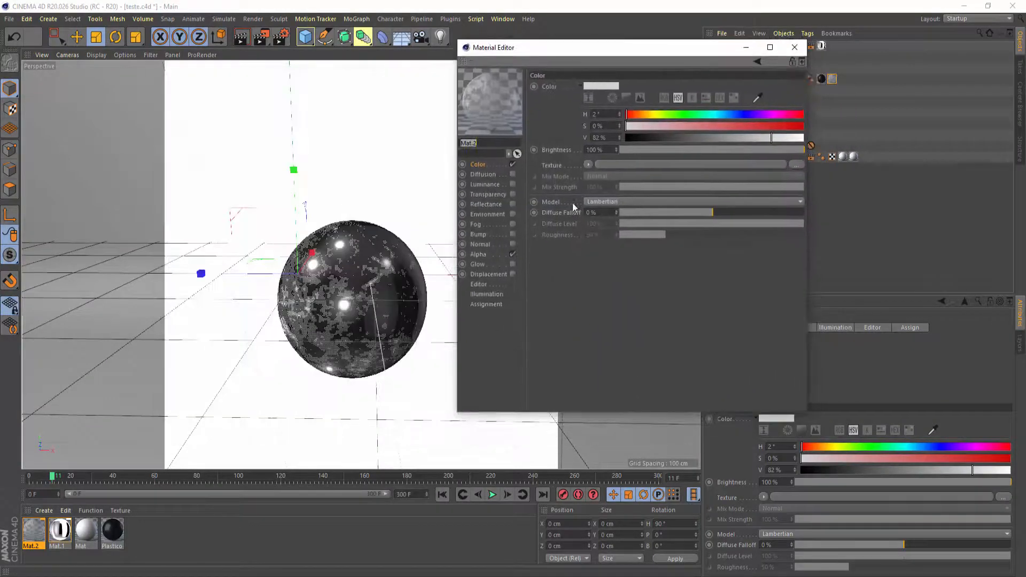
left_click(479, 255)
left_click(603, 170)
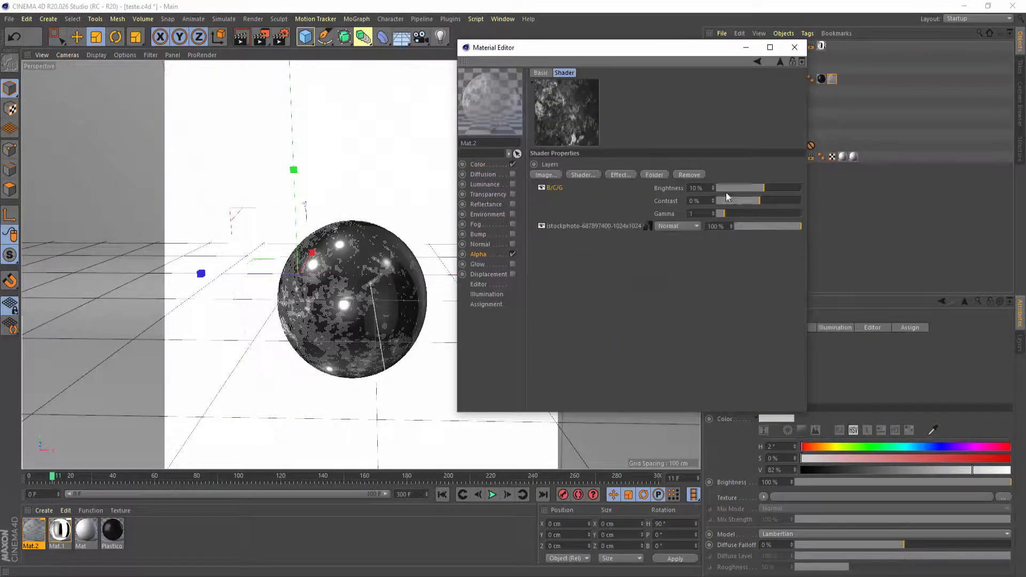
left_click_drag(755, 185, 750, 188)
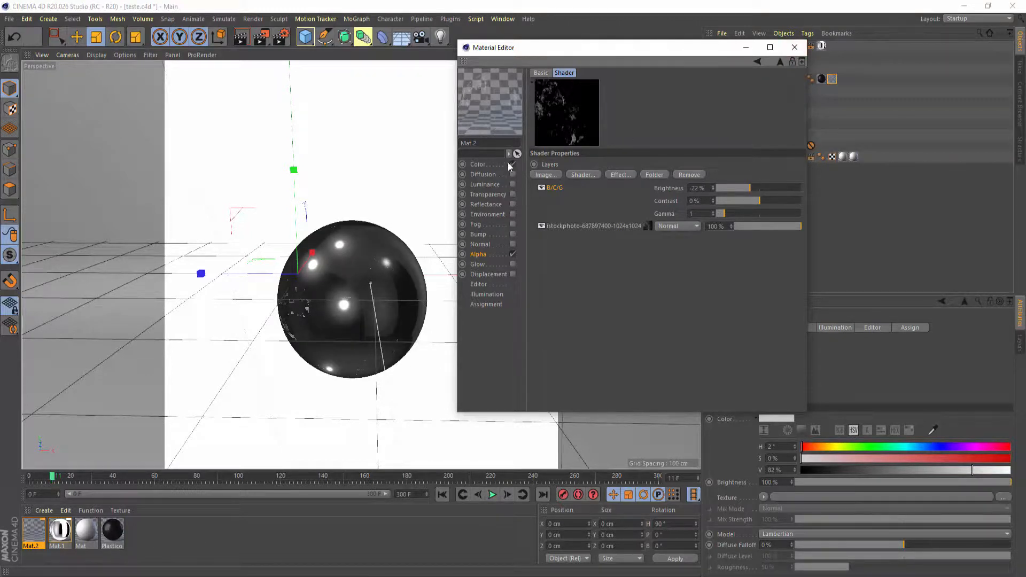
left_click(793, 52)
Render the sphere again without overwriting the existing file, compare it with the previous grunge render, and minimize the viewer
left_click(262, 36)
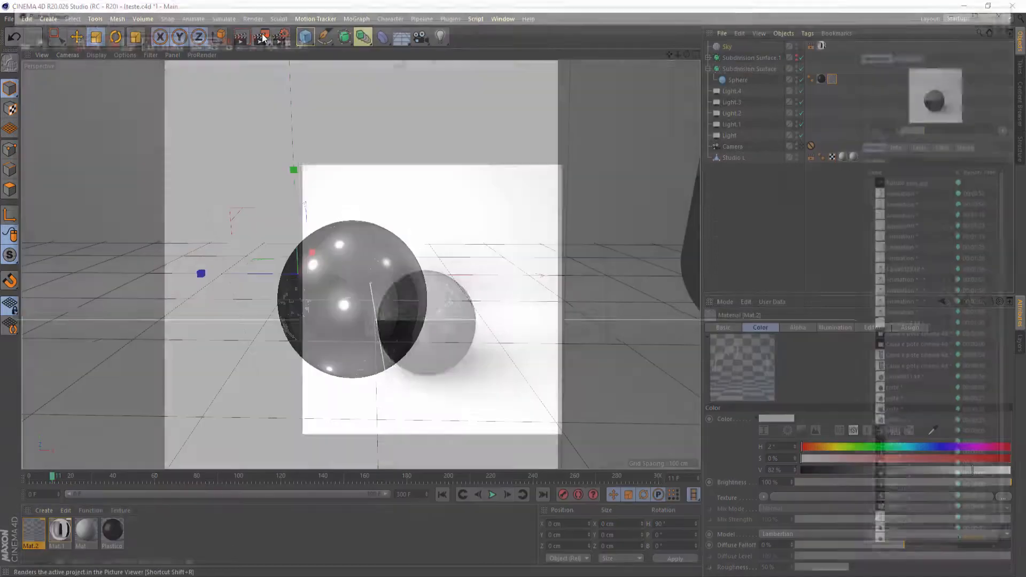
left_click(536, 333)
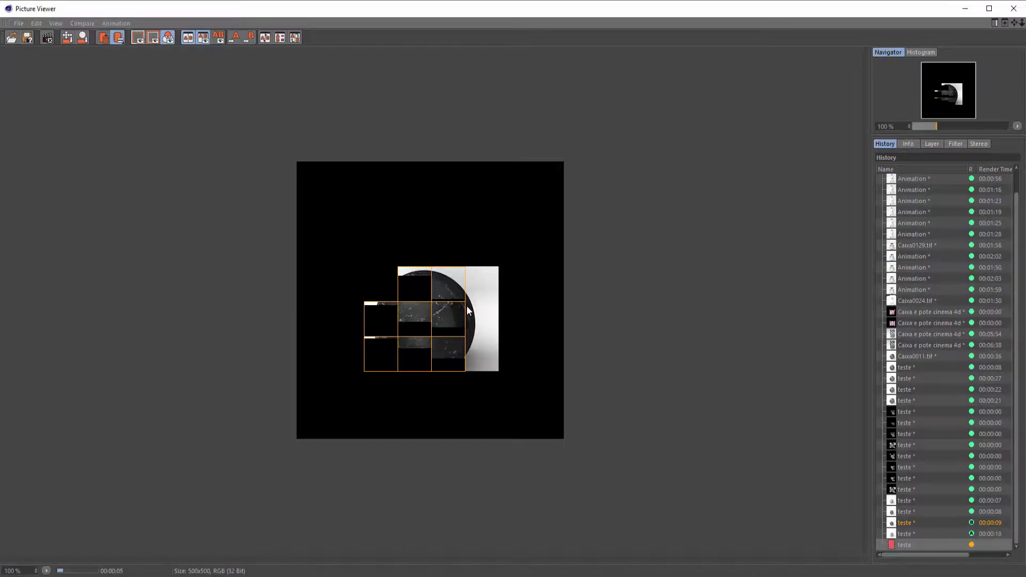
left_click(909, 538)
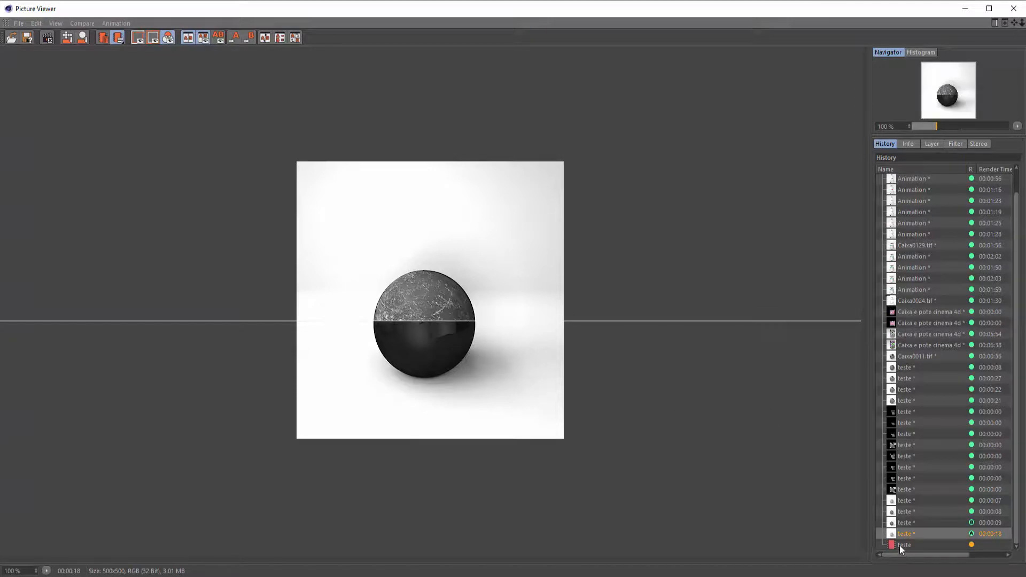
left_click(234, 38)
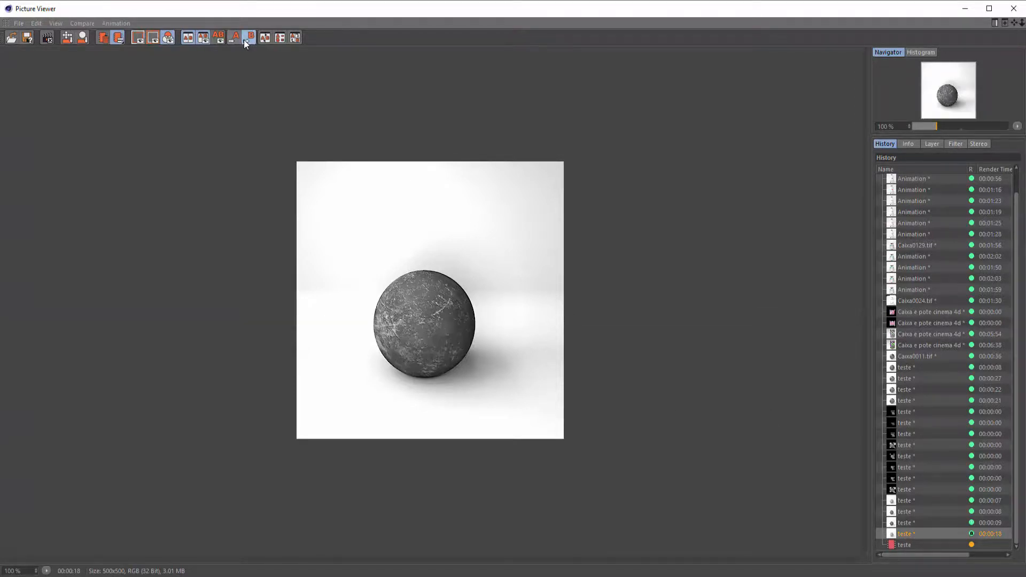
left_click(912, 540)
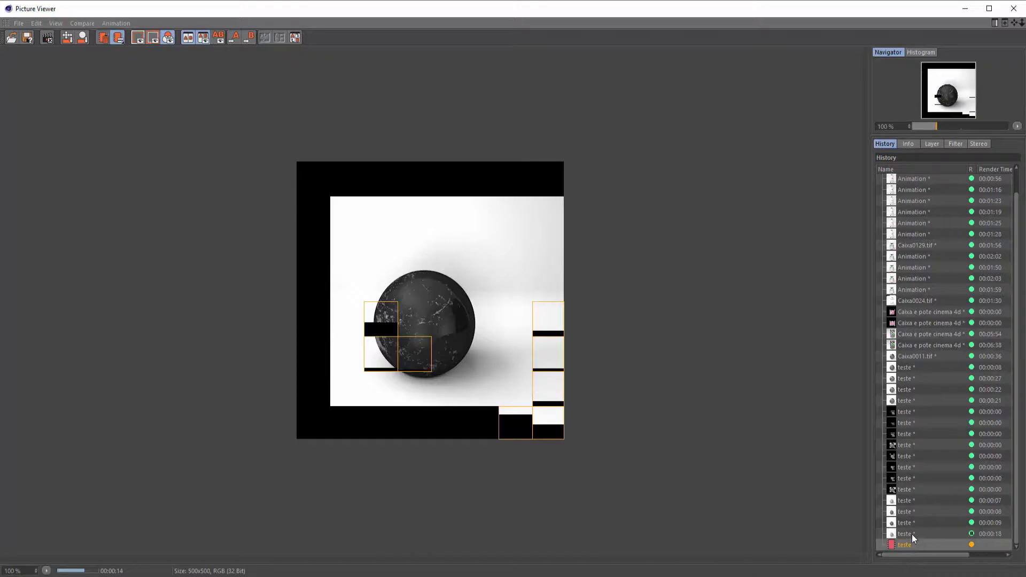
left_click(912, 534)
left_click(908, 543)
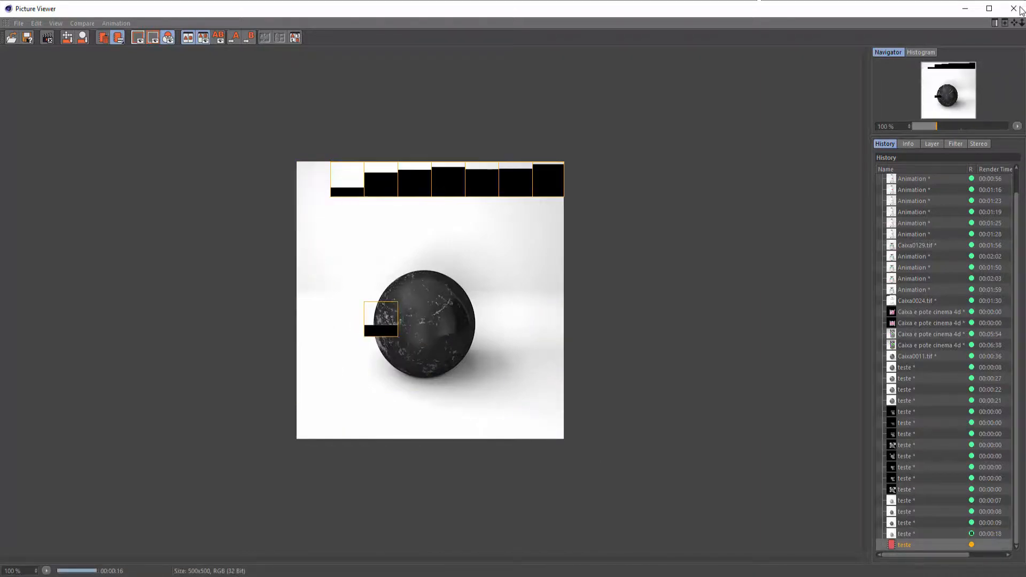
left_click(965, 9)
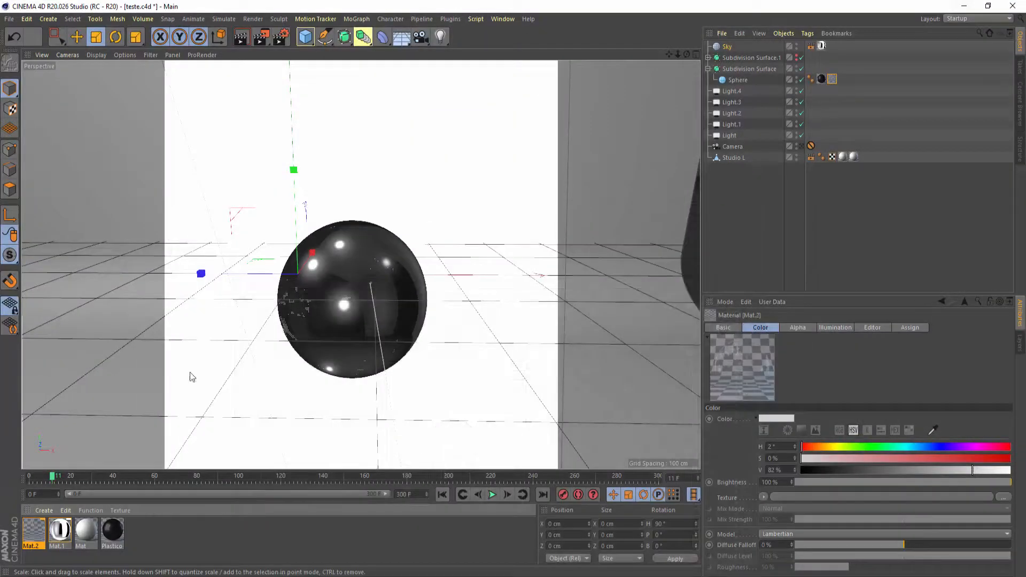
Reopen Mat.2's settings beside the sphere and try its Reflectance channel, leaving it disabled
double_click(44, 537)
left_click_drag(334, 78, 643, 77)
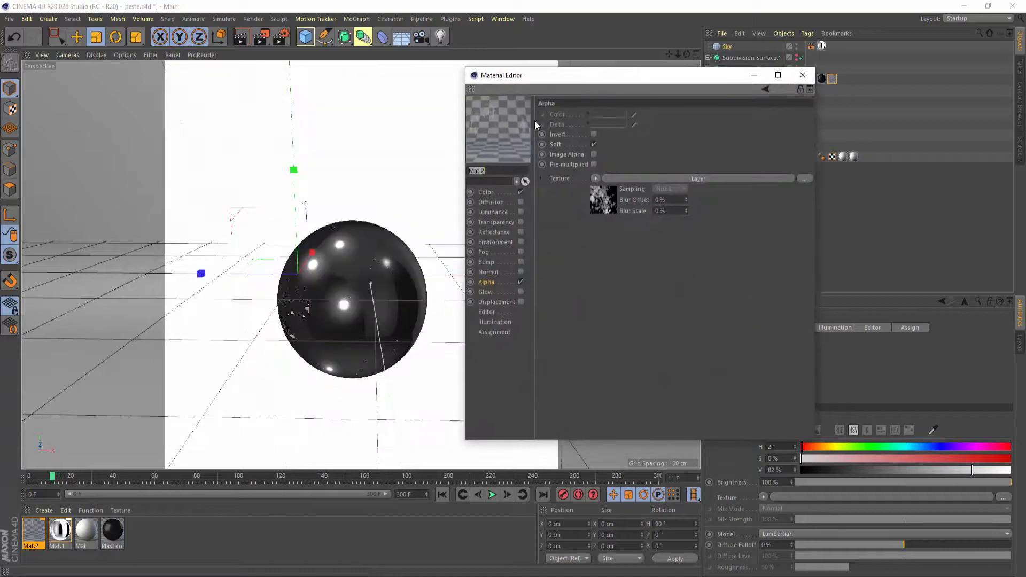
left_click(495, 231)
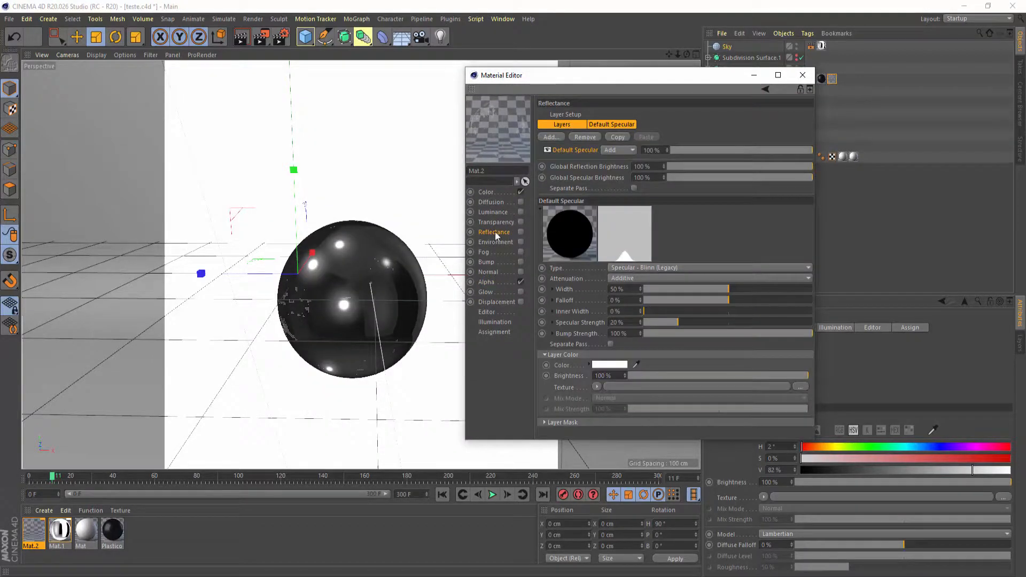
left_click(521, 232)
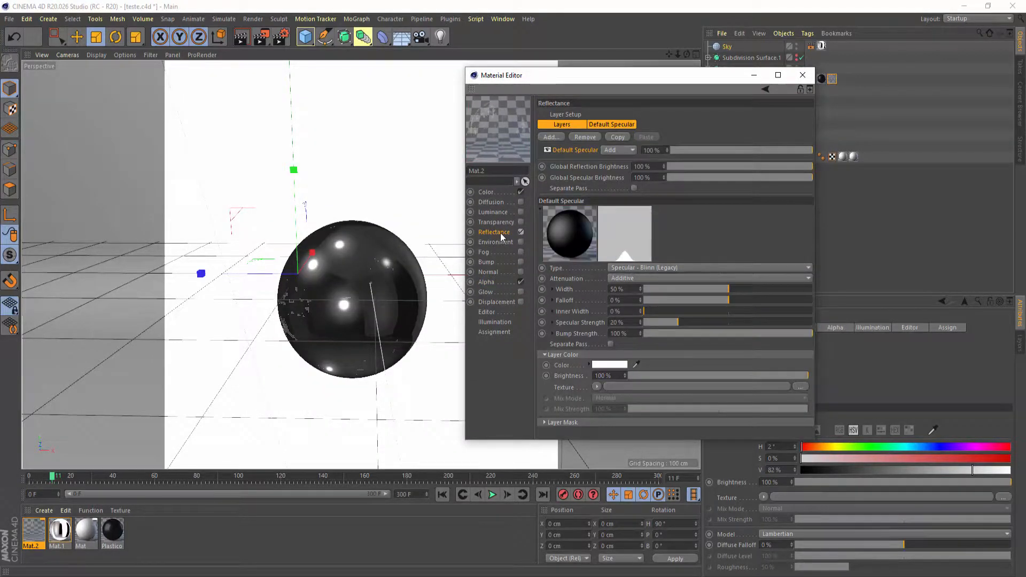
left_click(522, 232)
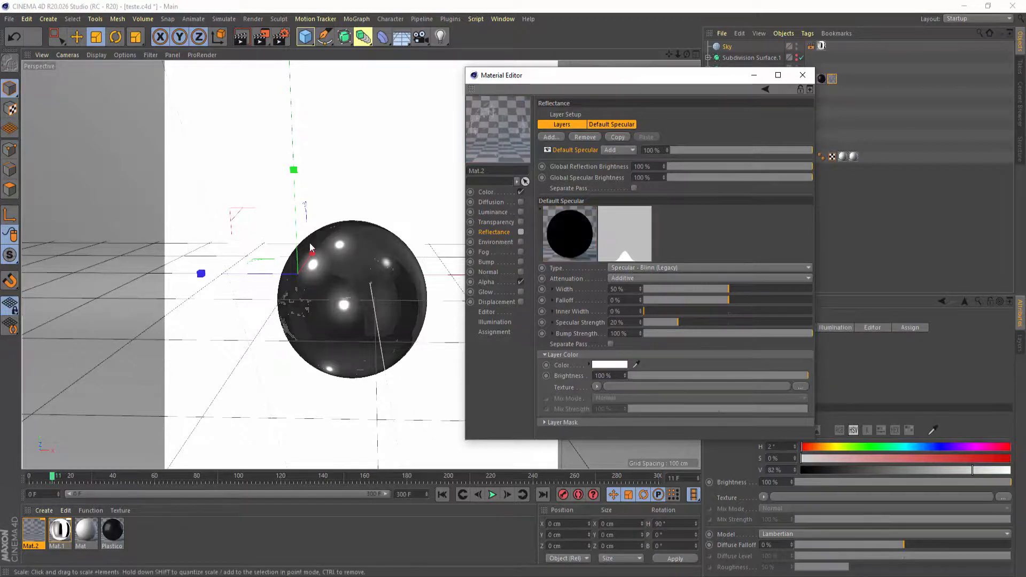
Set the B/C/G effect in Mat.2's alpha Layer shader to Gamma 1.1 and Contrast 4%, and close the material settings
left_click(487, 281)
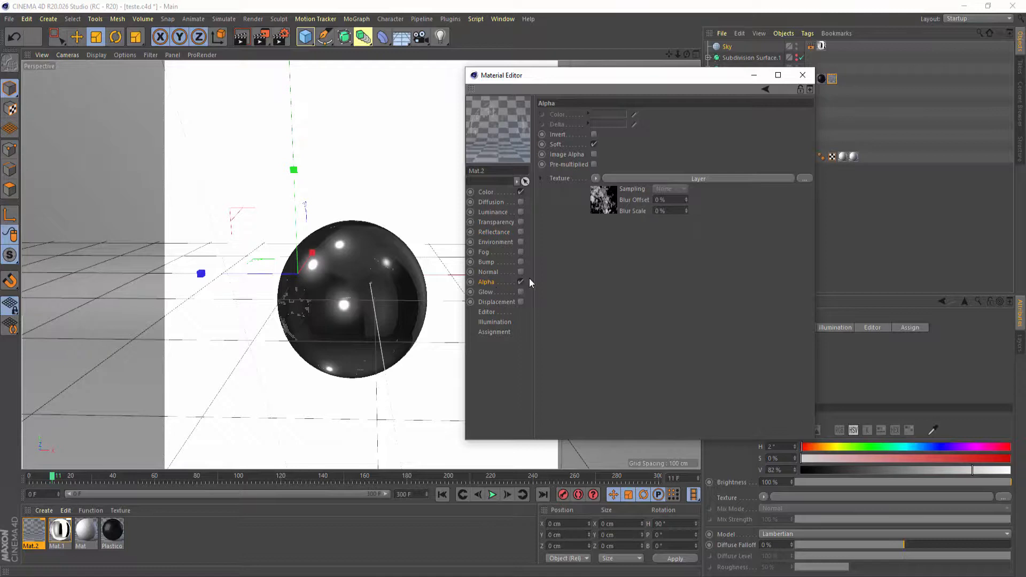
left_click(610, 179)
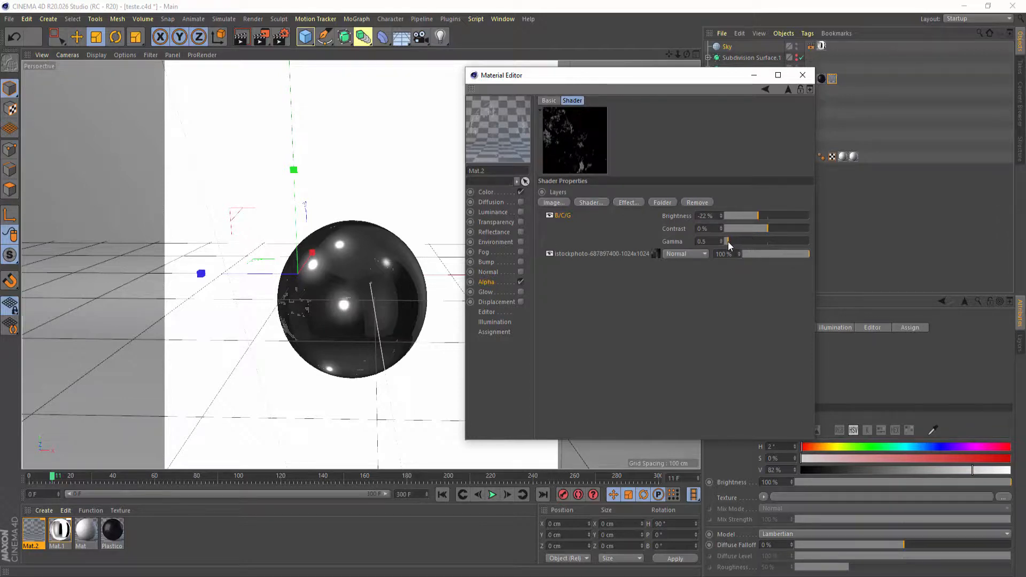
mouse_move(728, 243)
left_mouse_down()
mouse_move(753, 244)
mouse_move(733, 242)
left_mouse_up()
left_click_drag(744, 228, 768, 228)
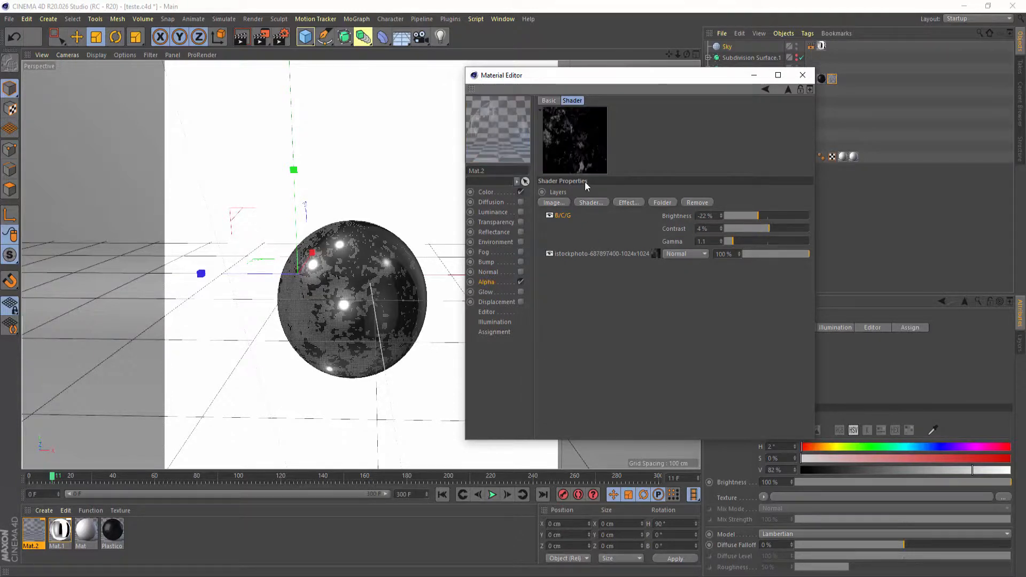
left_click(486, 192)
left_click(495, 282)
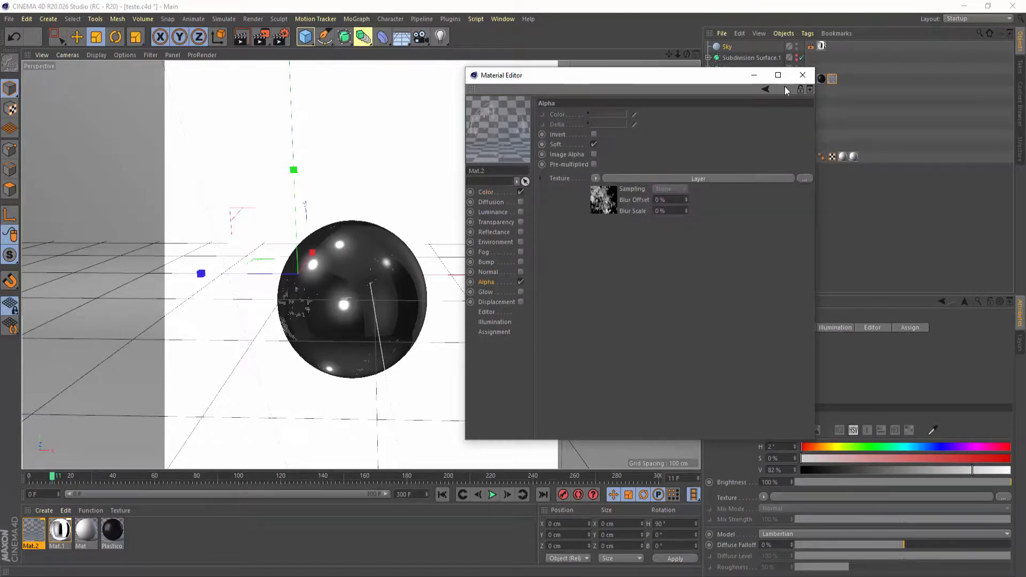
left_click(803, 75)
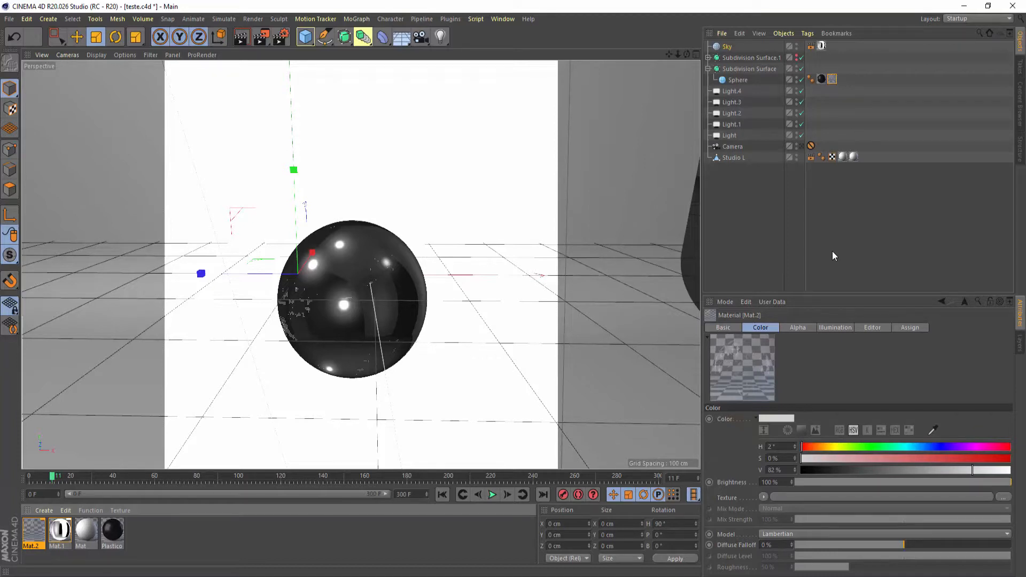
Minimize Cinema 4D, view the Box reference image from the desktop in Fotos, and close it
left_click(965, 6)
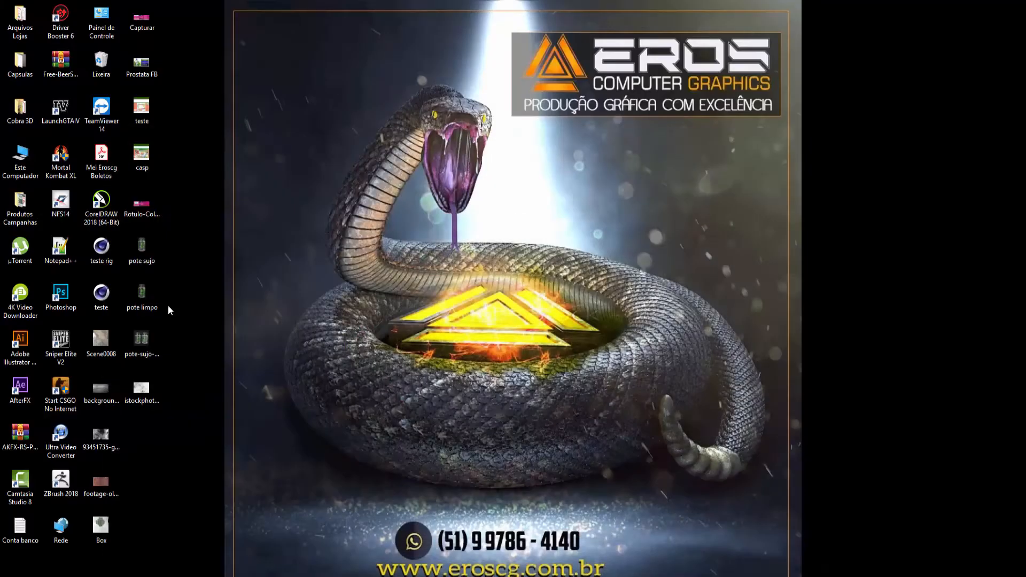
double_click(112, 525)
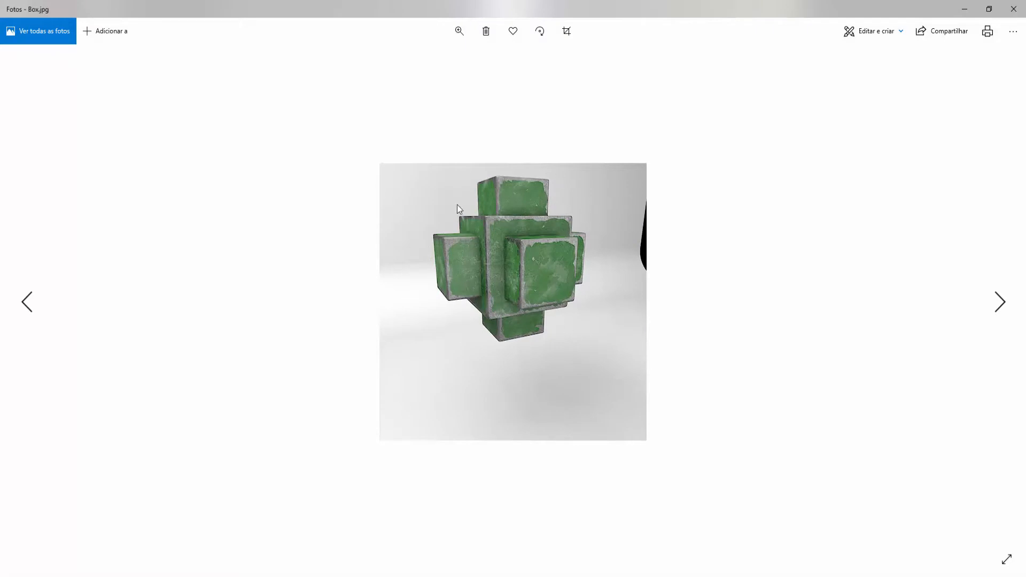
left_click(1014, 10)
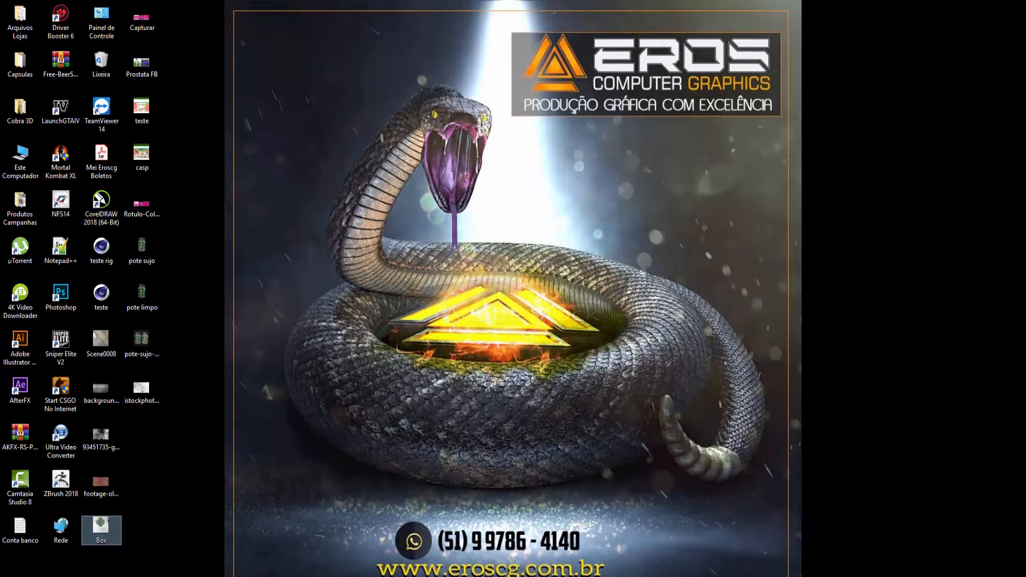